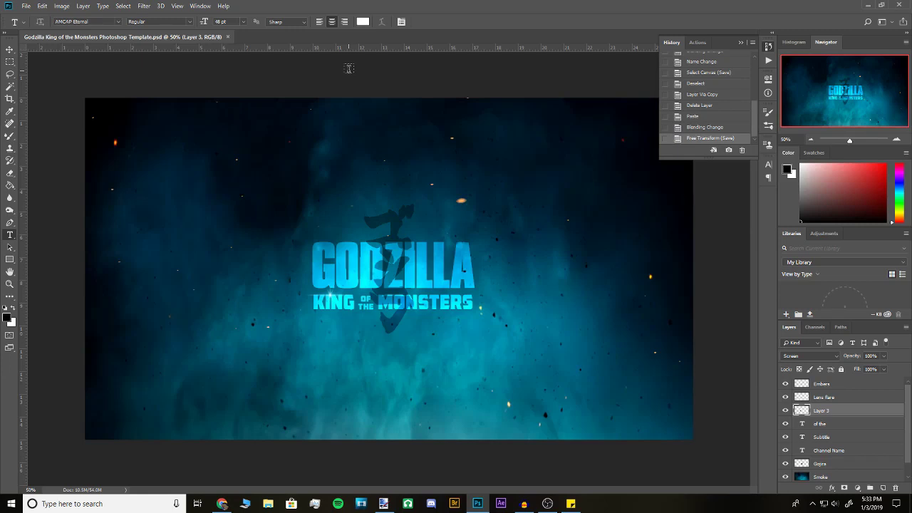
Nudge Layer 3's lens-flare star upward, glance at paint.net, and return to the Type tool
click(10, 49)
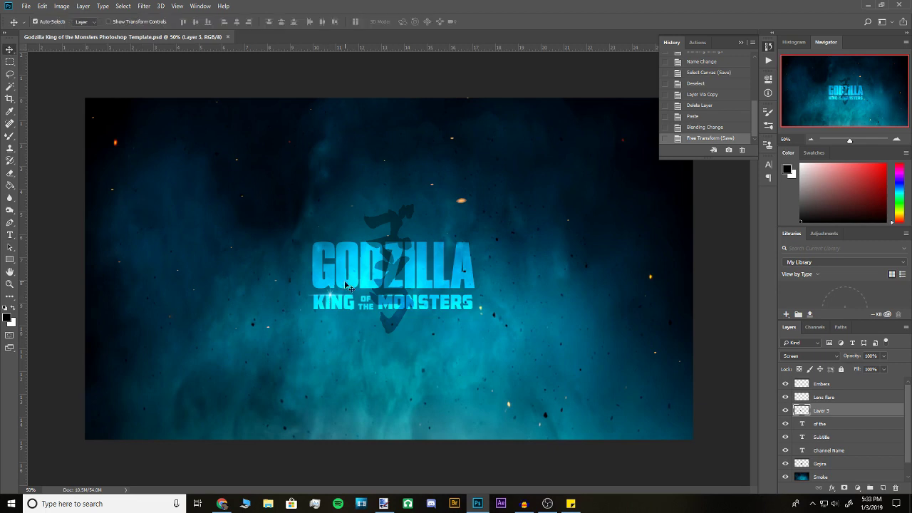
key(Up)
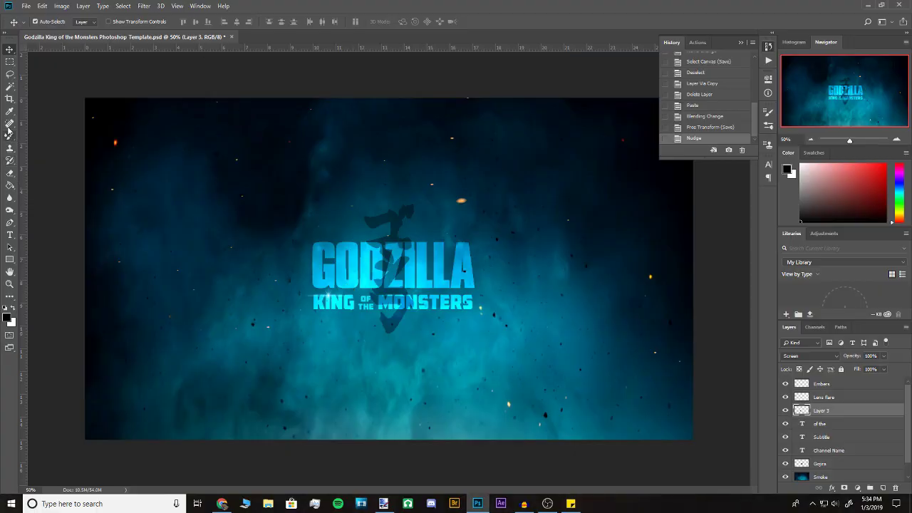
click(9, 234)
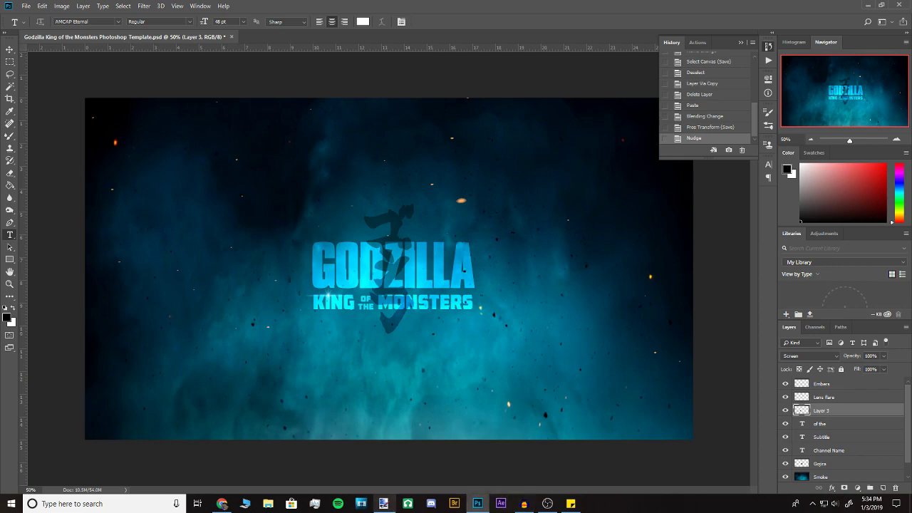
click(384, 503)
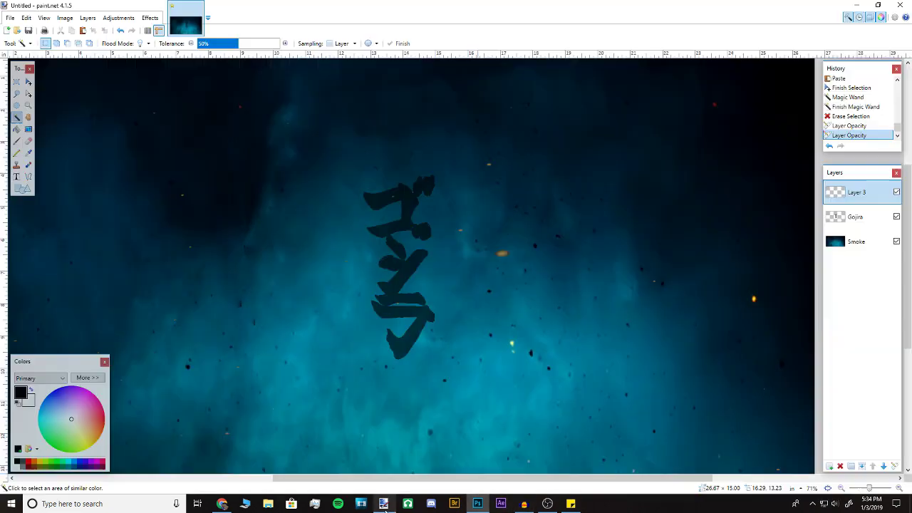
click(477, 503)
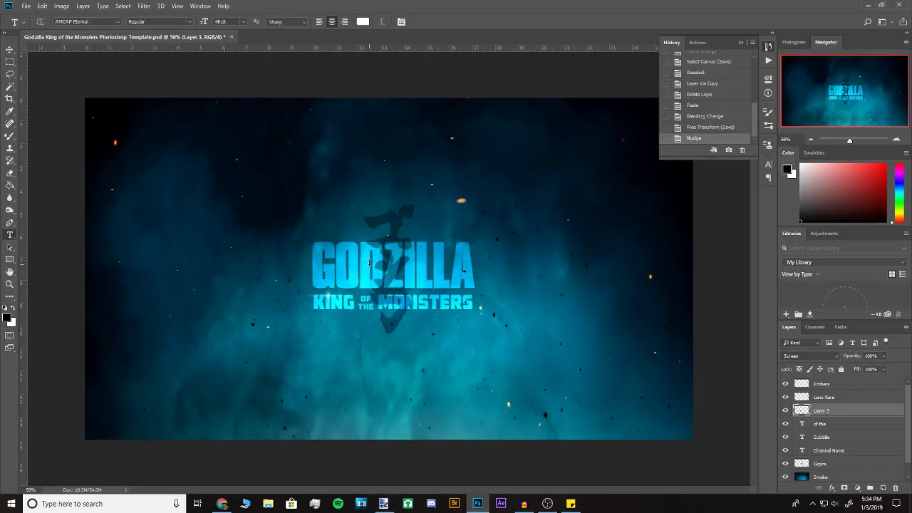
Edit and commit the subtitle, 'of the' and GODZILLA title text layers
click(378, 300)
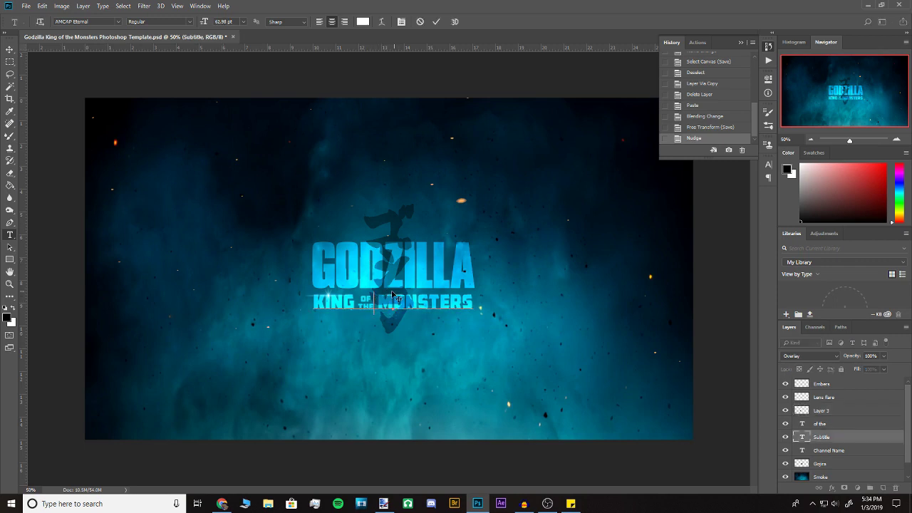
click(838, 424)
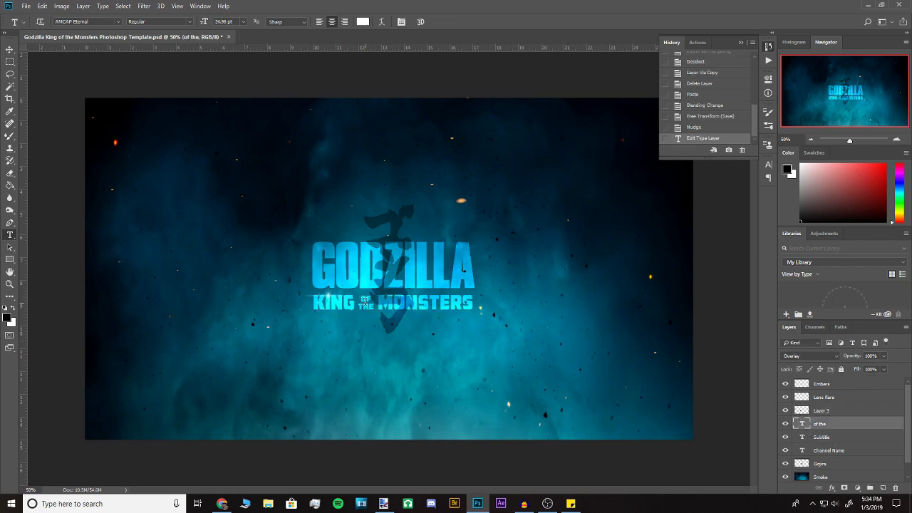
click(365, 303)
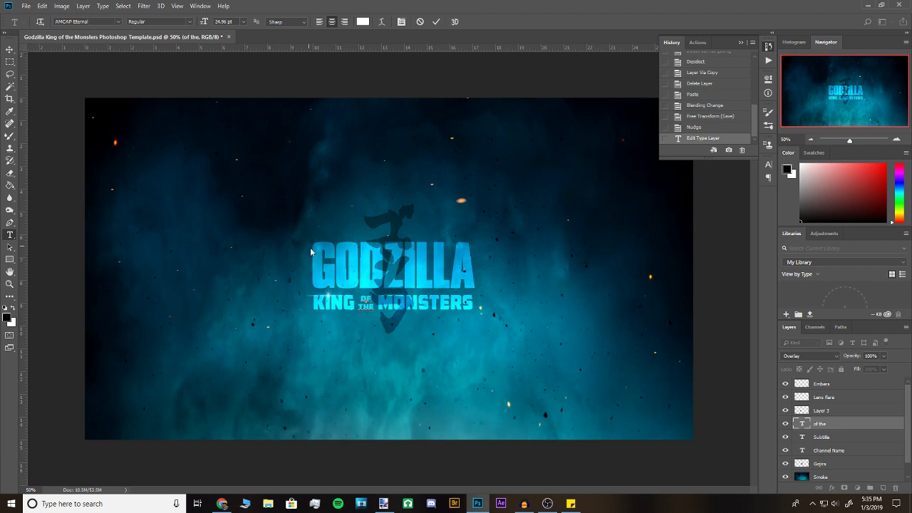
key(ctrl+Return)
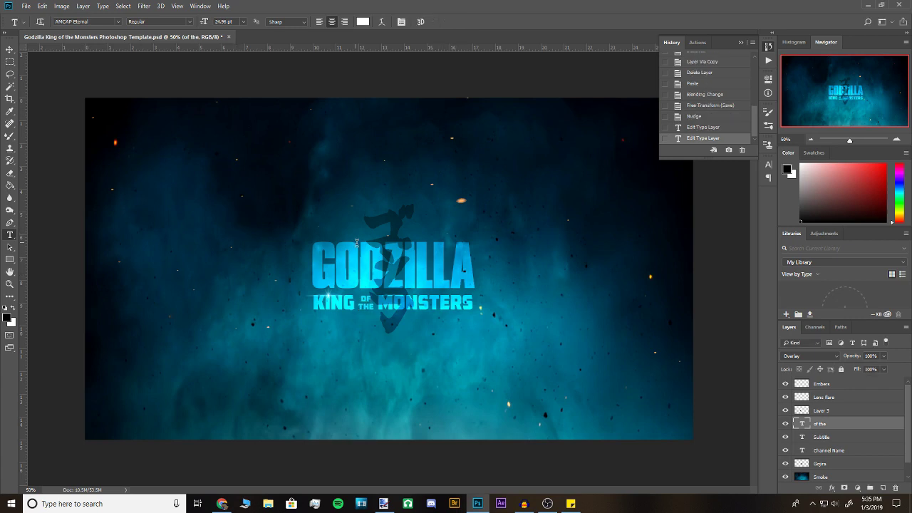
click(361, 251)
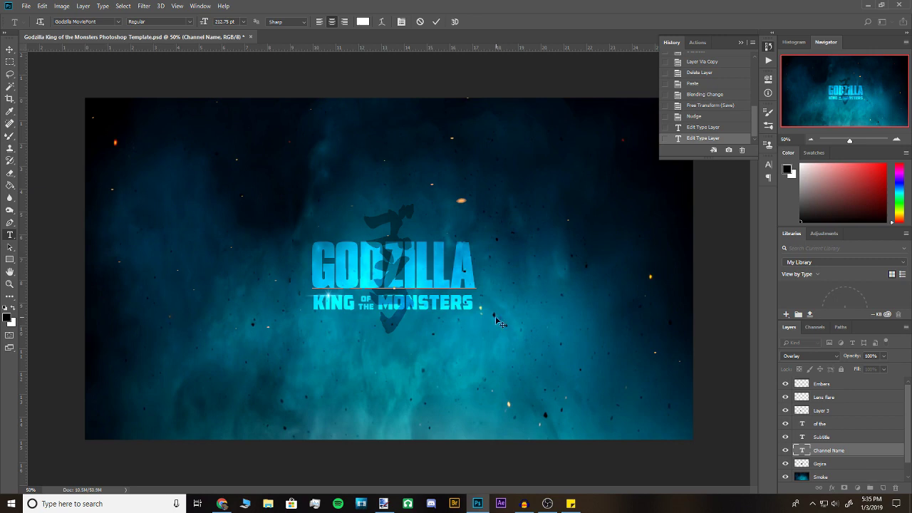
key(ctrl+Return)
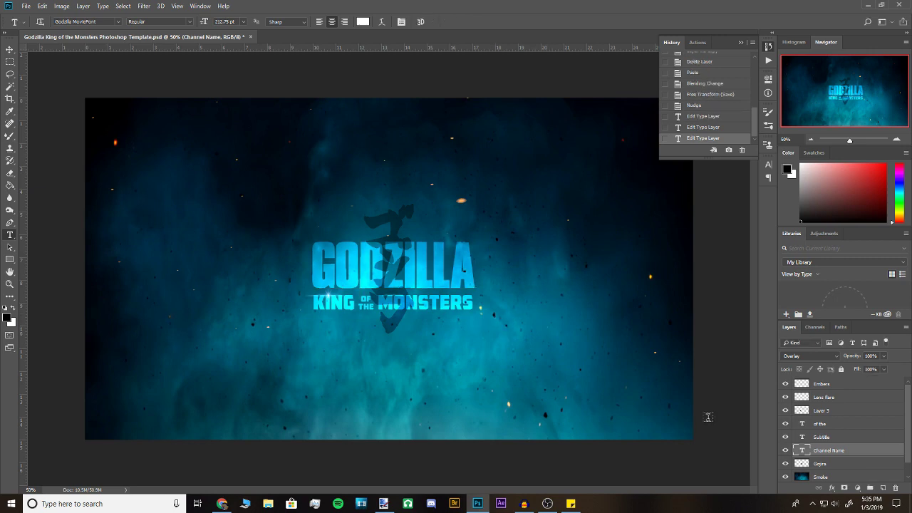
Hide the kanji, title, subtitle and lens-flare layers, then show them again
drag(786, 464, 784, 425)
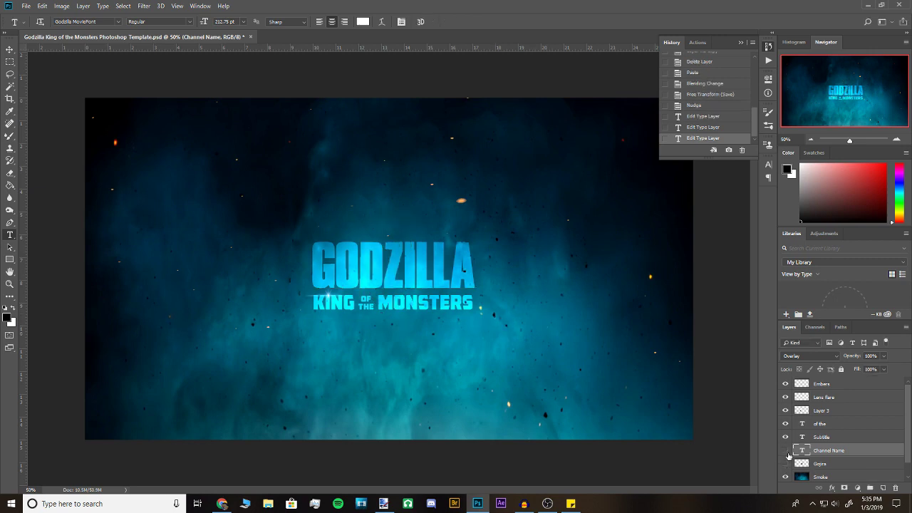
click(786, 411)
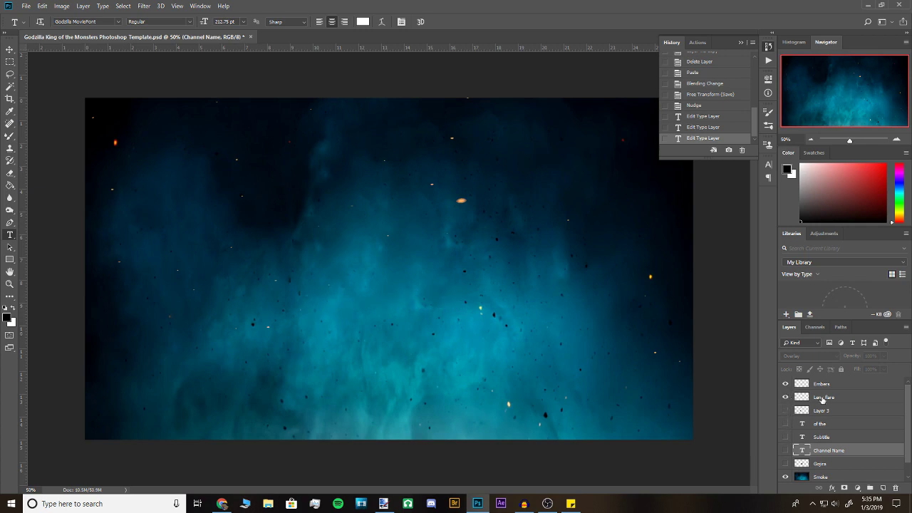
drag(786, 410, 786, 464)
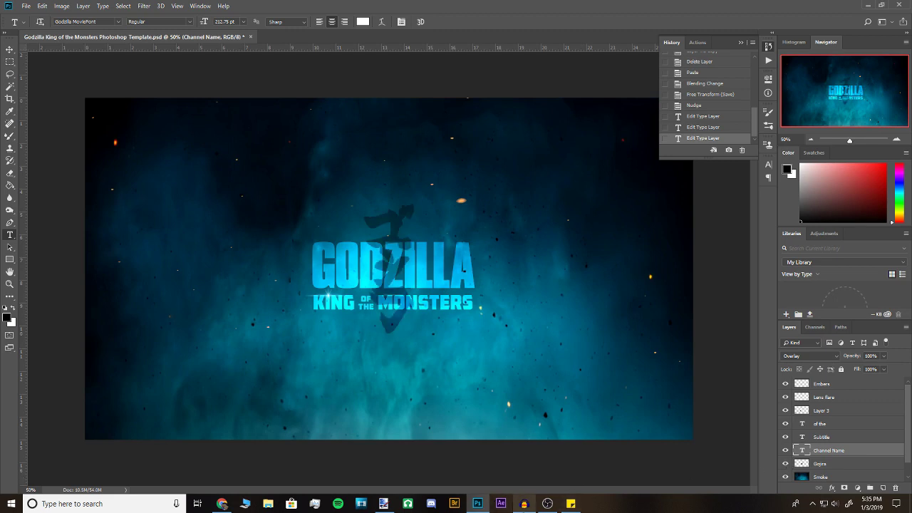
mouse_move(383, 504)
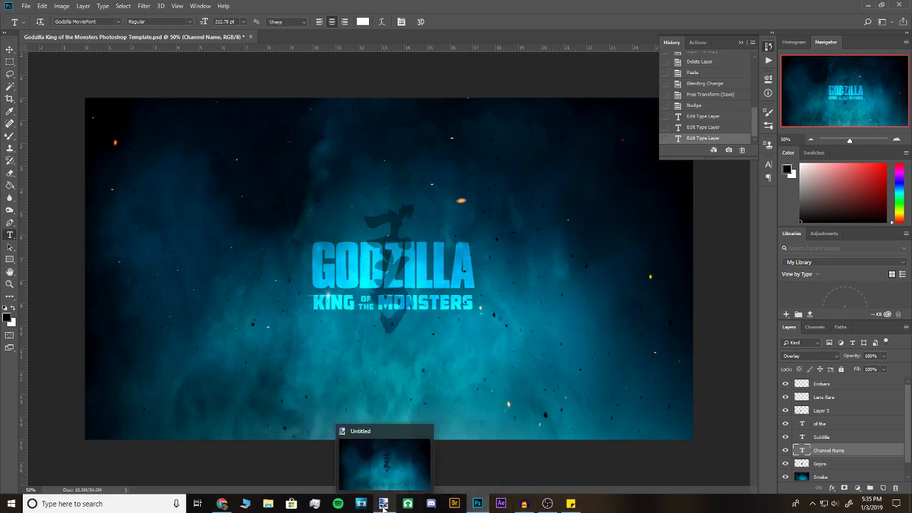
In Paint.NET, add a new layer above Layer 3 and name it Title
click(383, 507)
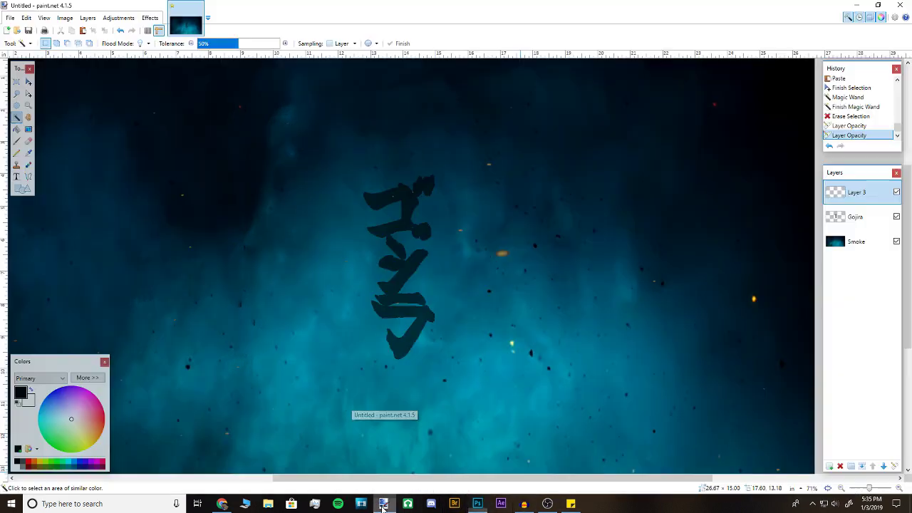
click(17, 176)
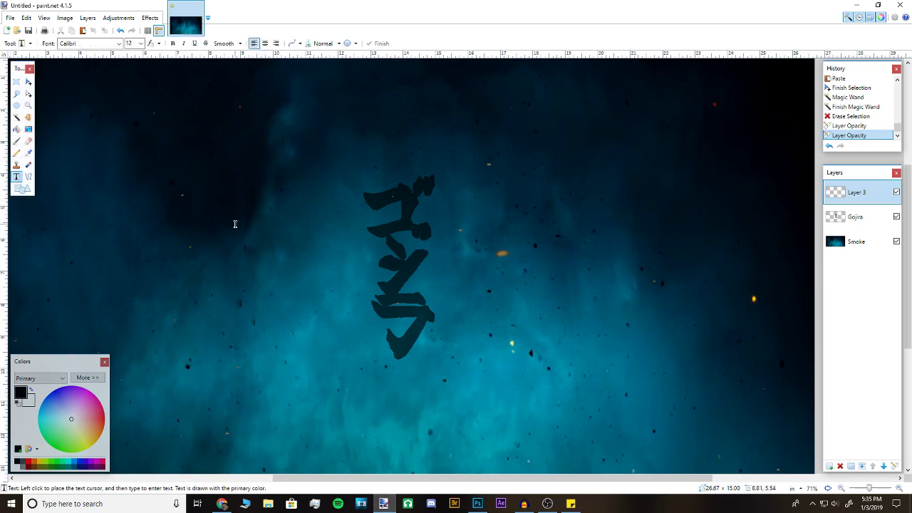
click(238, 226)
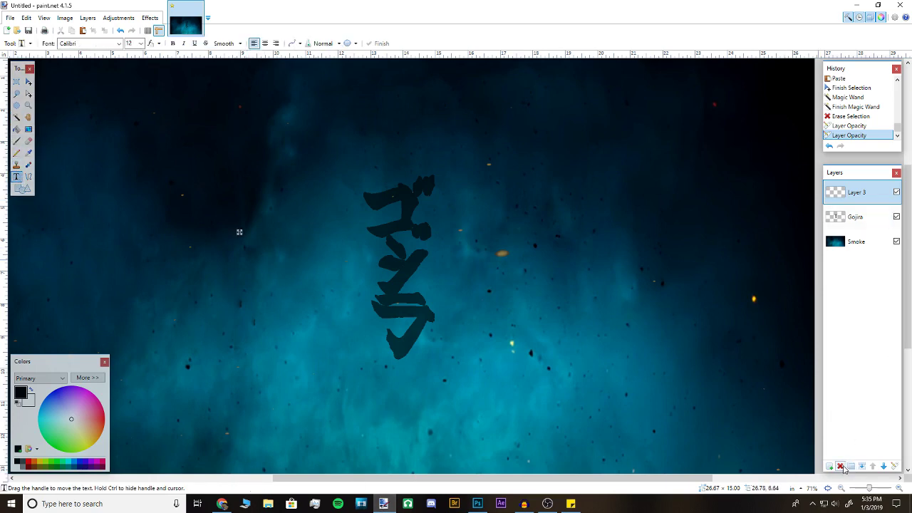
click(829, 466)
click(202, 240)
double_click(860, 198)
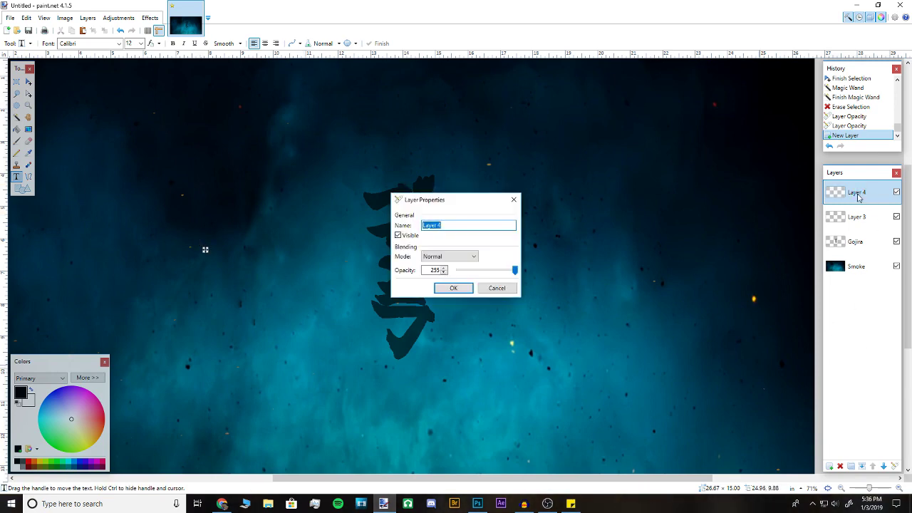
text(Title)
key(Return)
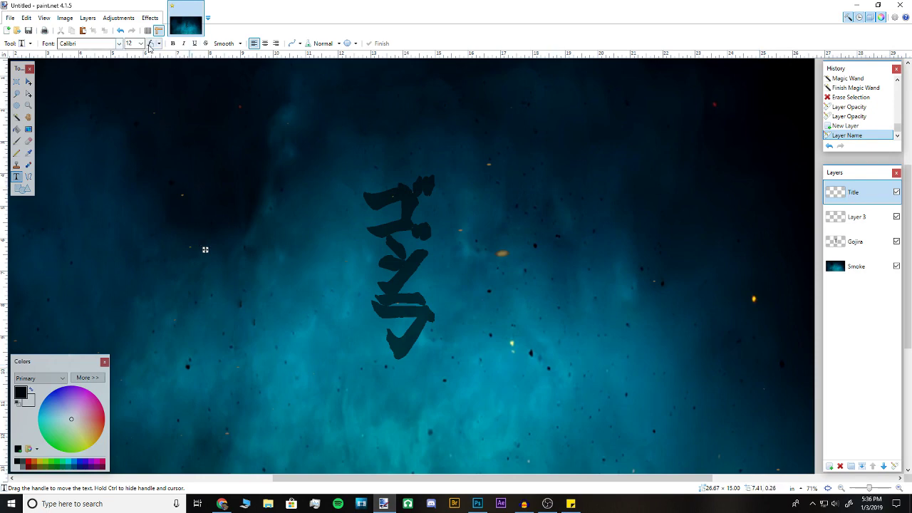
Set the text size to 144 in white and start typing a G
click(141, 44)
click(130, 188)
click(32, 389)
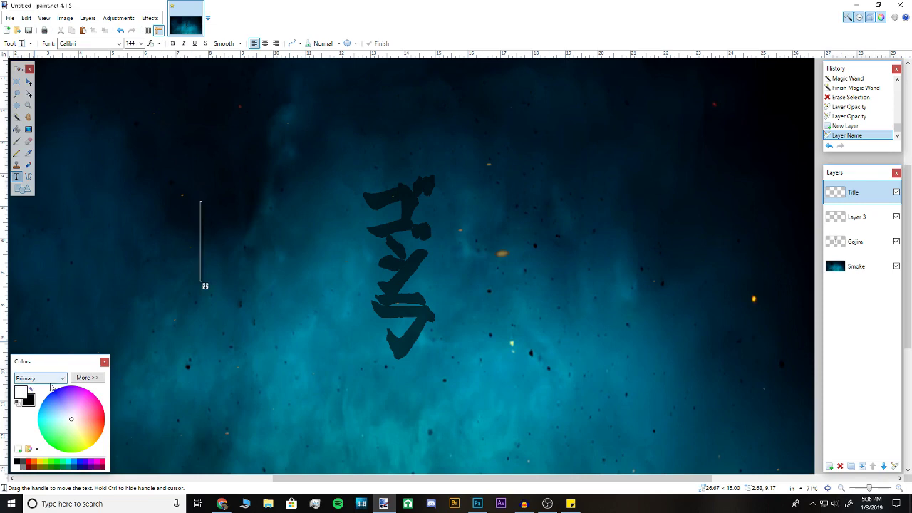
text(GOd)
key(BackSpace)
key(BackSpace)
key(BackSpace)
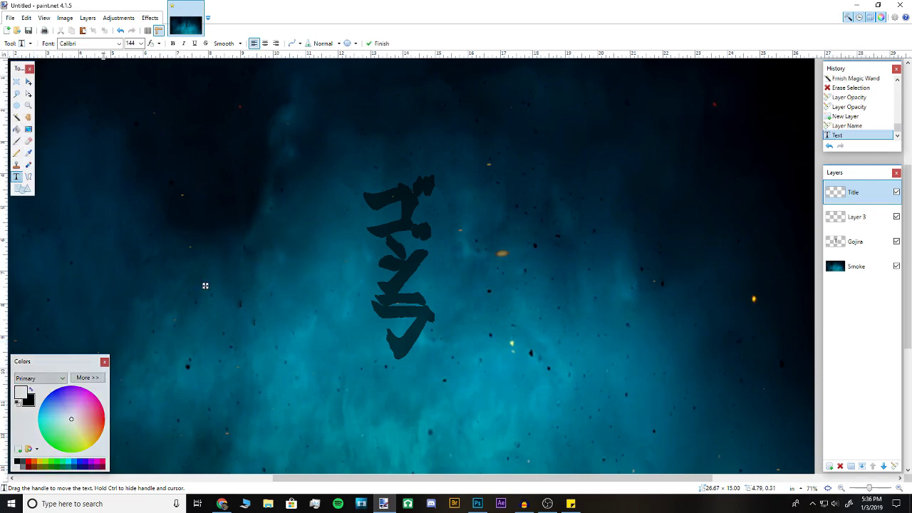
Choose the Godzilla MovieFont and type GODZILLA left of the kanji
click(118, 43)
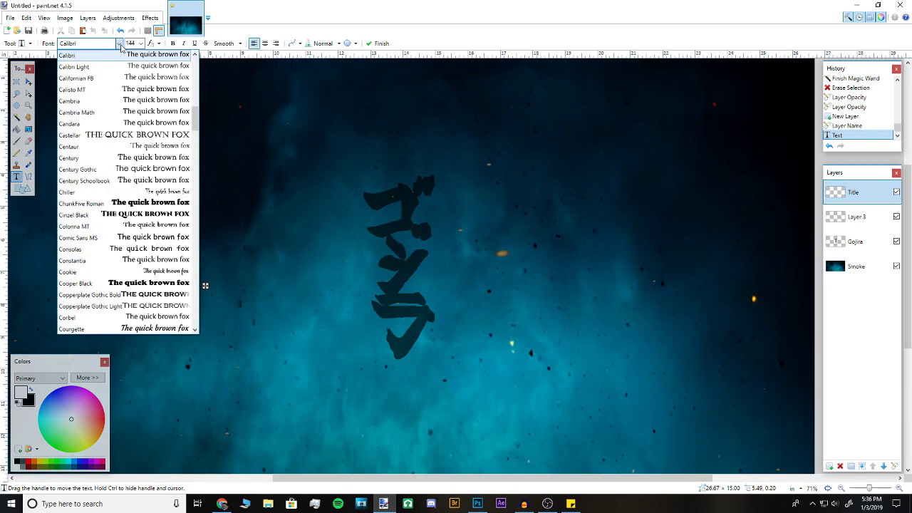
text(g)
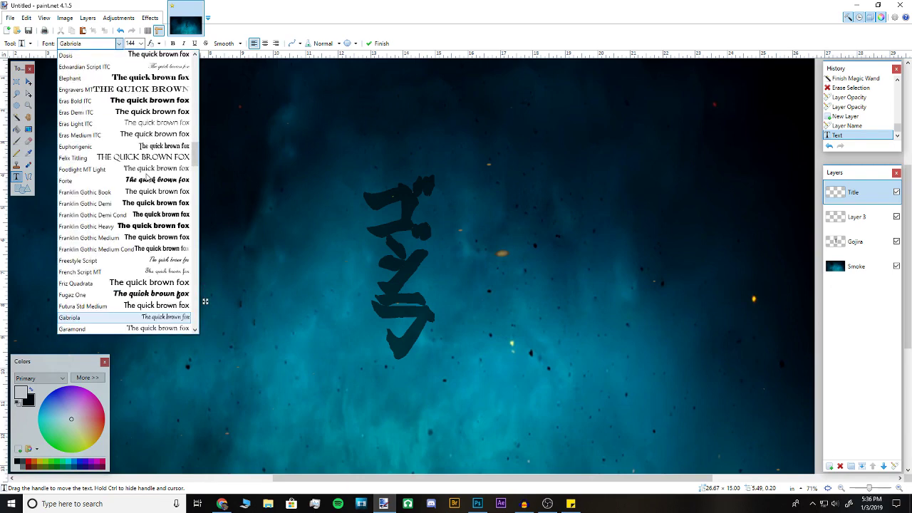
scroll(121, 273, down, 1)
scroll(128, 285, down, 1)
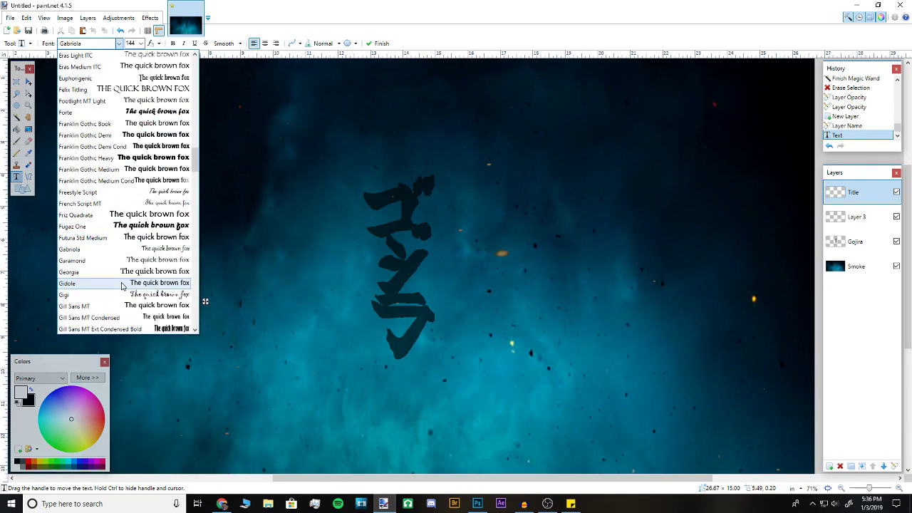
scroll(131, 287, down, 1)
scroll(139, 285, down, 1)
scroll(146, 284, down, 1)
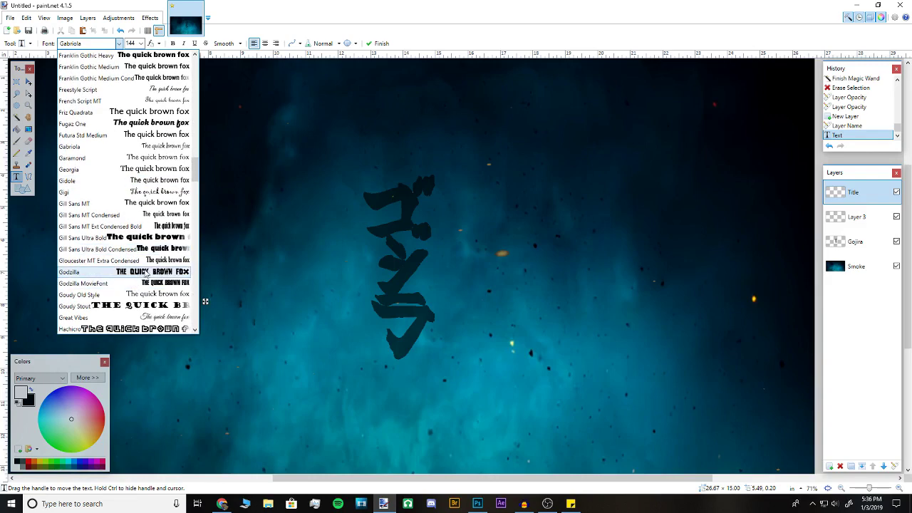
click(147, 283)
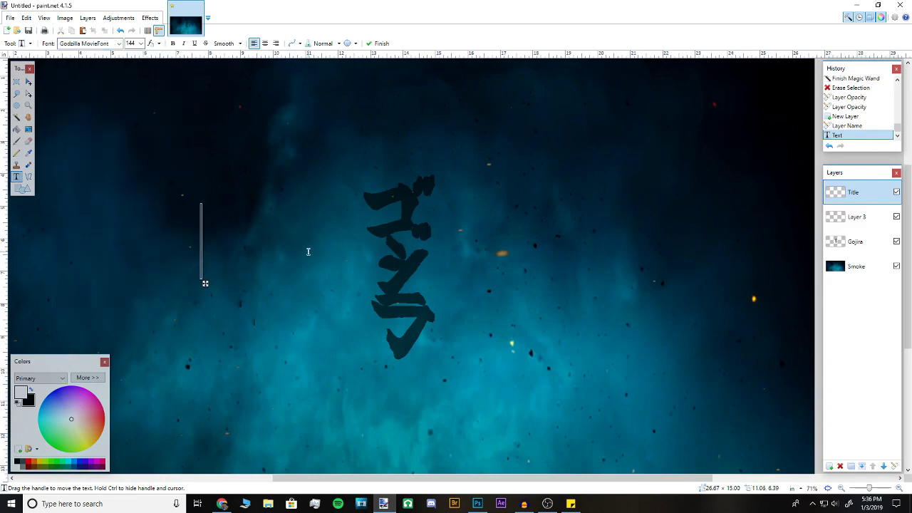
text(GODZILLA)
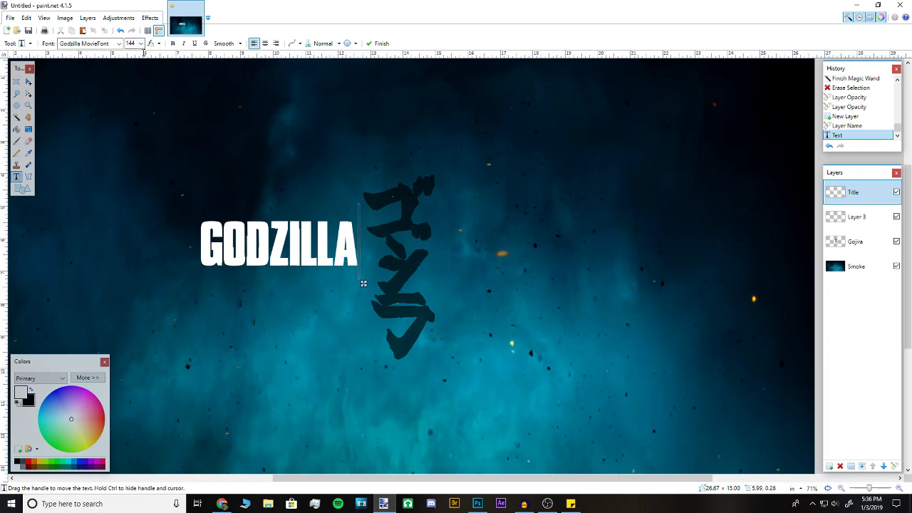
Resize GODZILLA to 216 and centre it over the kanji
click(141, 43)
click(131, 209)
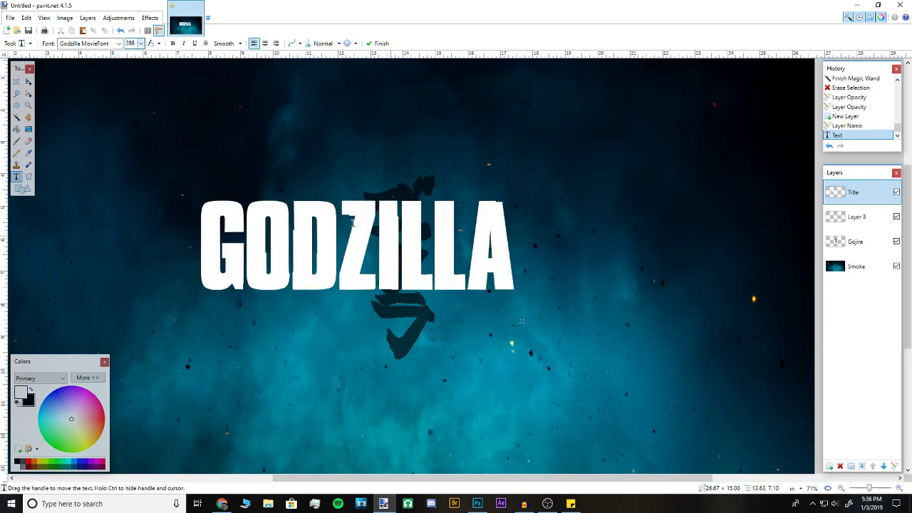
click(142, 44)
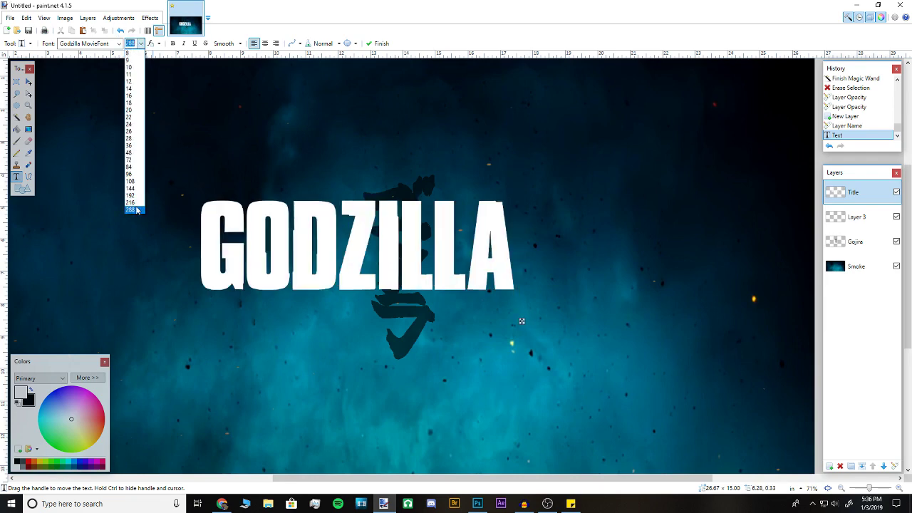
click(141, 44)
click(132, 202)
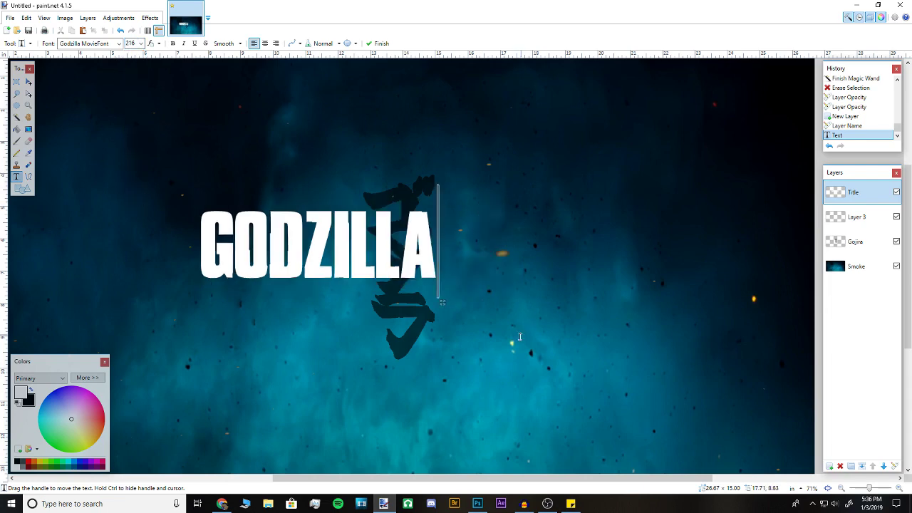
drag(442, 305, 533, 312)
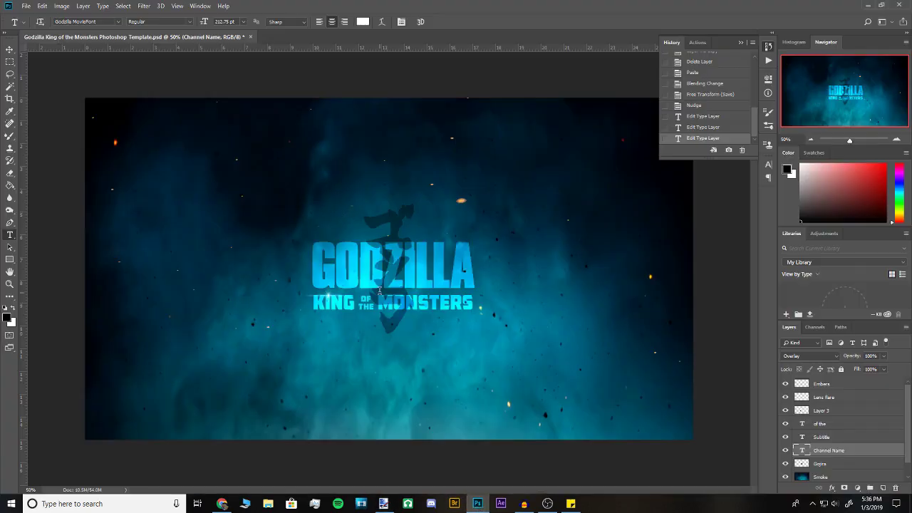
Check the Photoshop reference title, then delete Paint.NET's Title layer
click(361, 265)
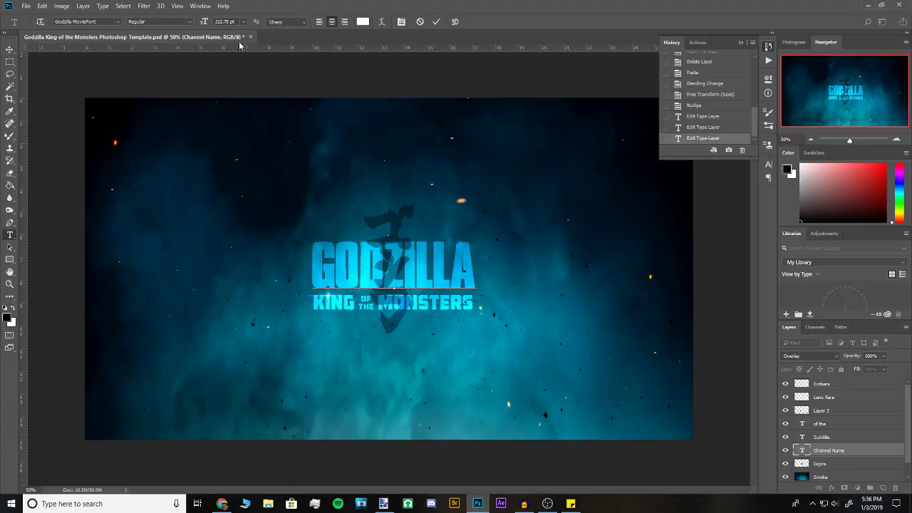
click(384, 504)
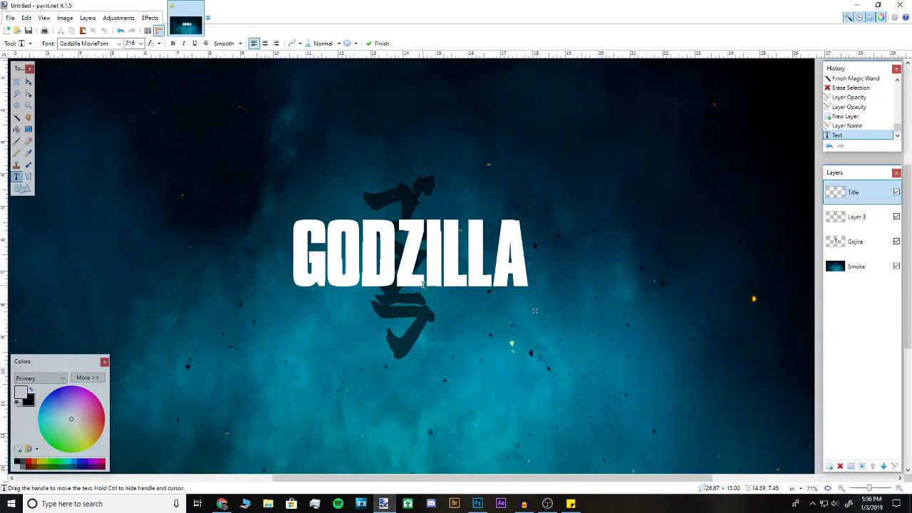
key(ctrl+a)
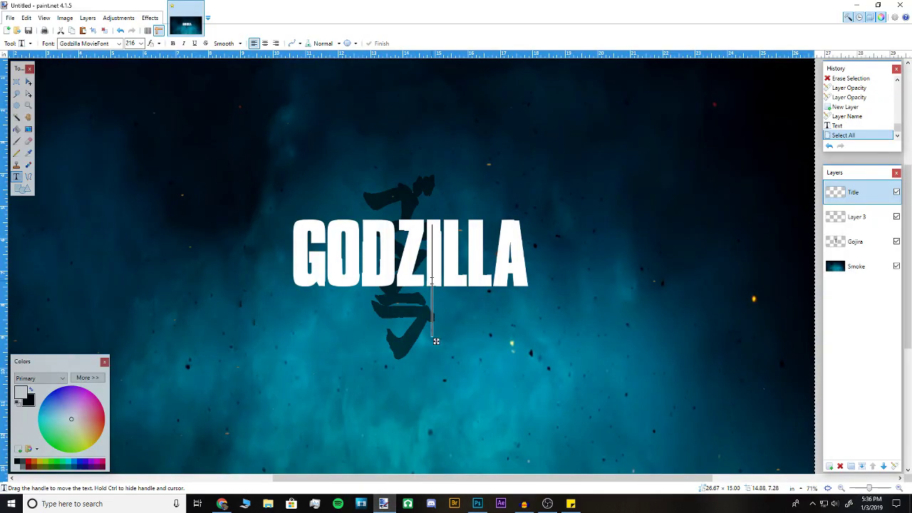
click(841, 466)
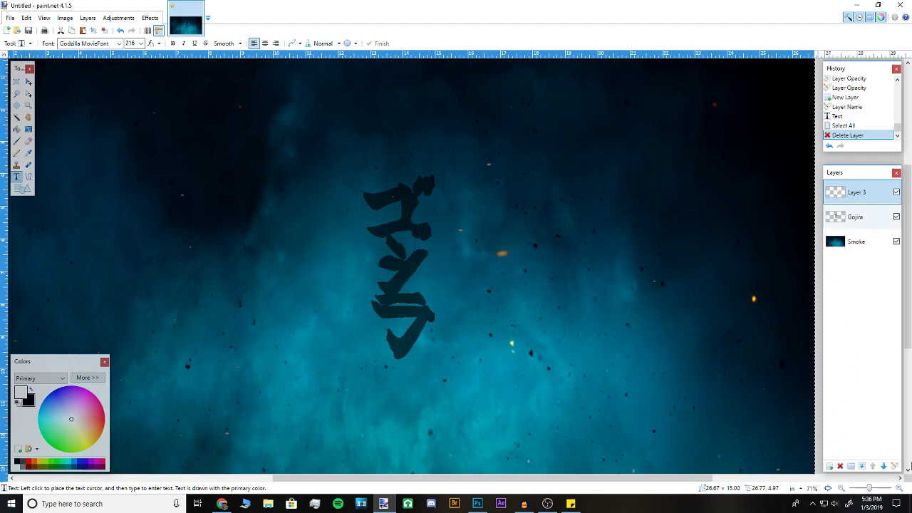
On a new layer, type GODZILLA at size 212 and nudge it upward
click(829, 466)
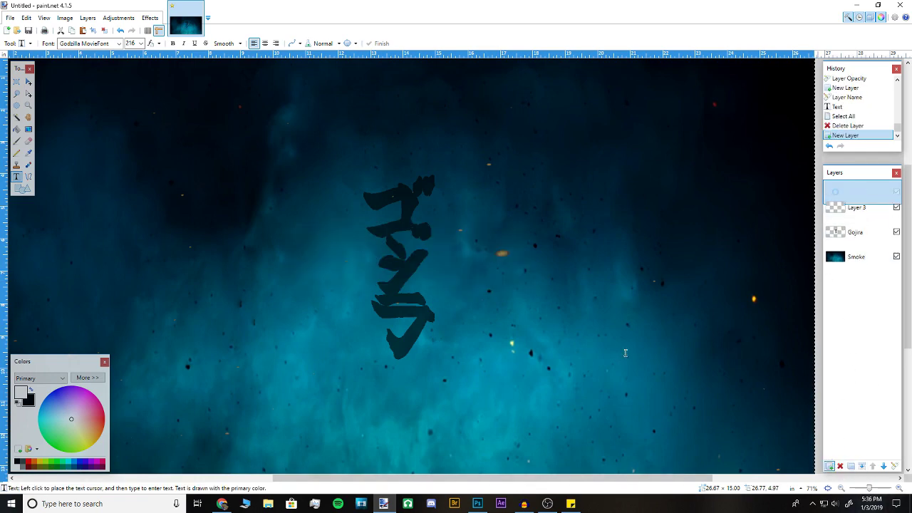
click(286, 218)
click(134, 43)
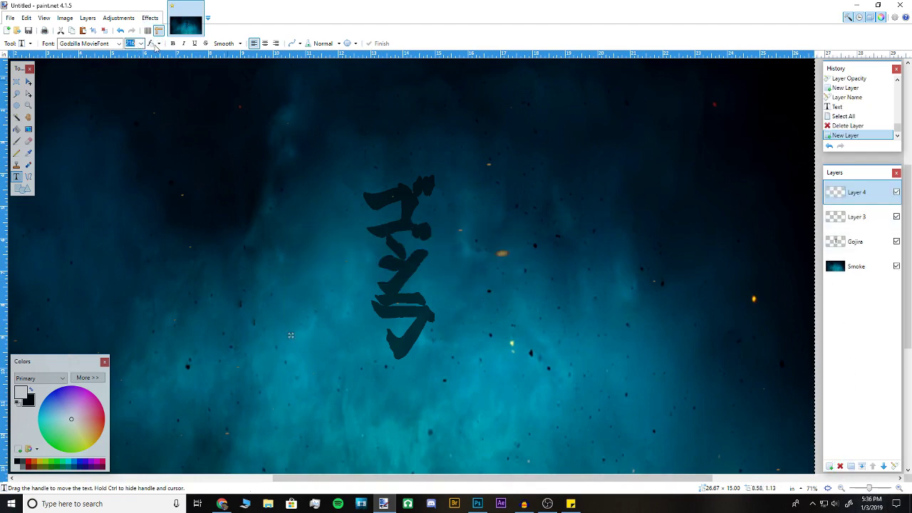
text(212)
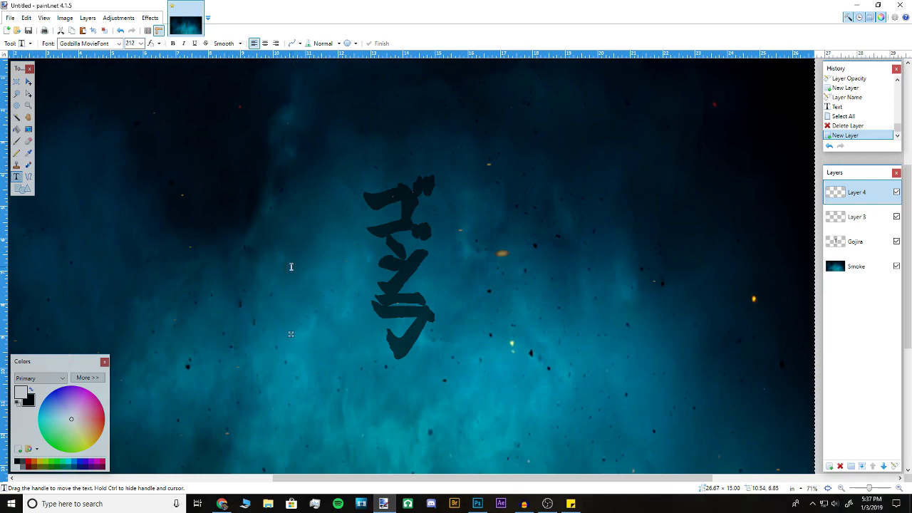
text(GODZILLA)
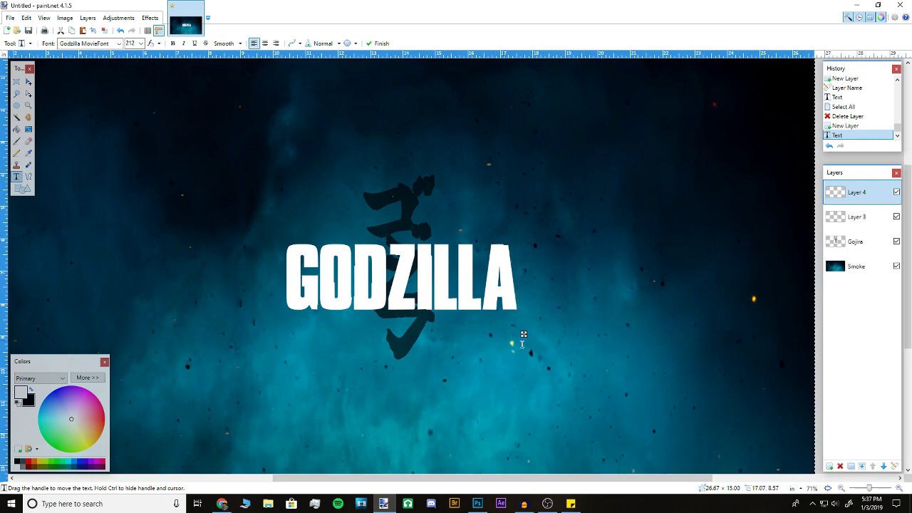
drag(524, 335, 522, 316)
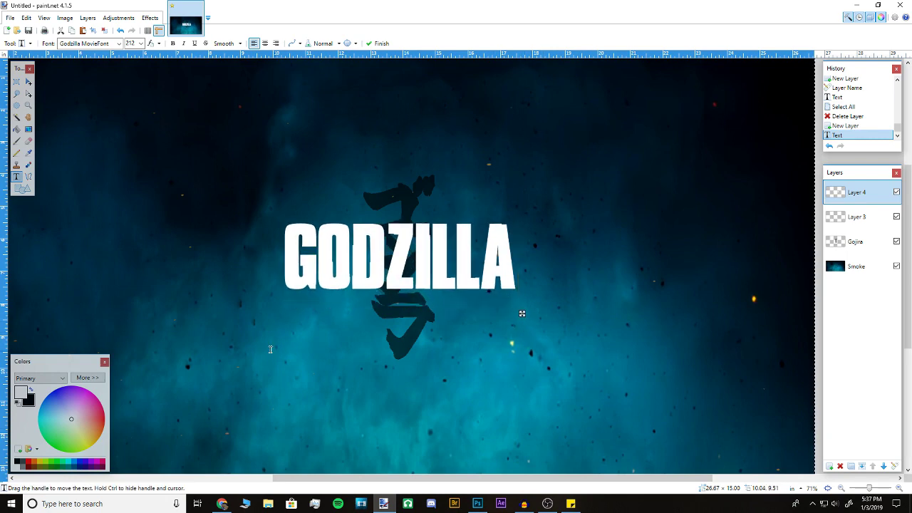
key(Home)
Set Layer 4's blending mode to Overlay
click(895, 466)
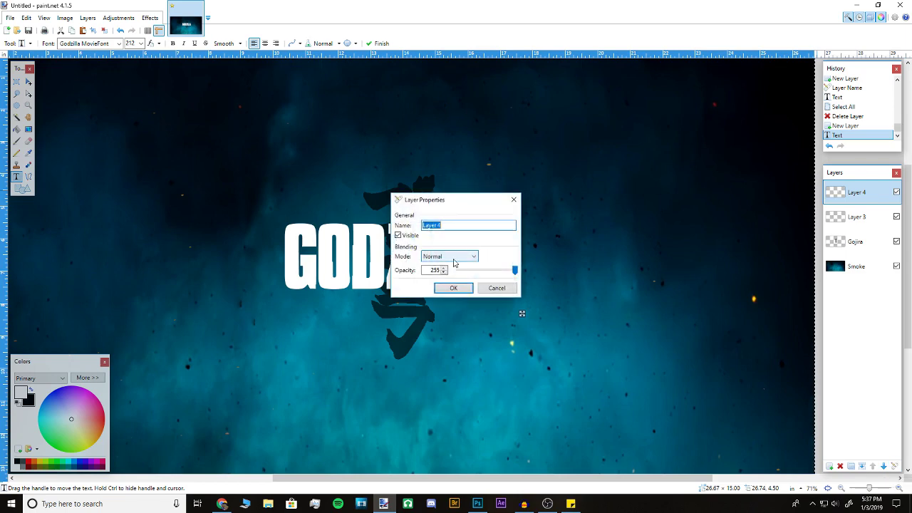
click(453, 258)
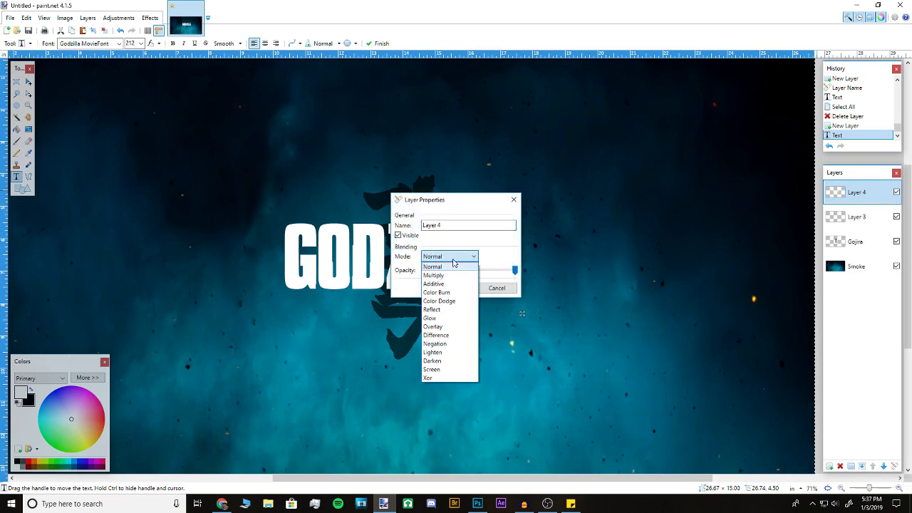
click(453, 327)
drag(448, 205, 622, 228)
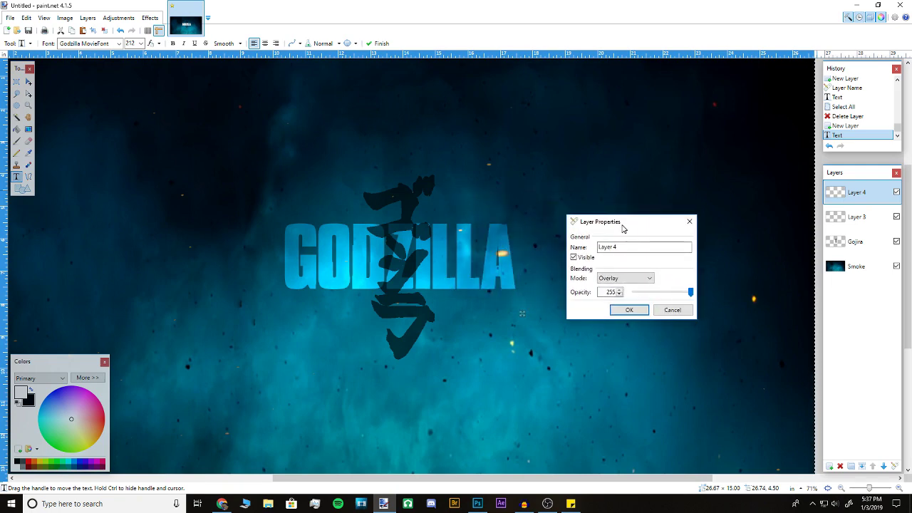
click(626, 309)
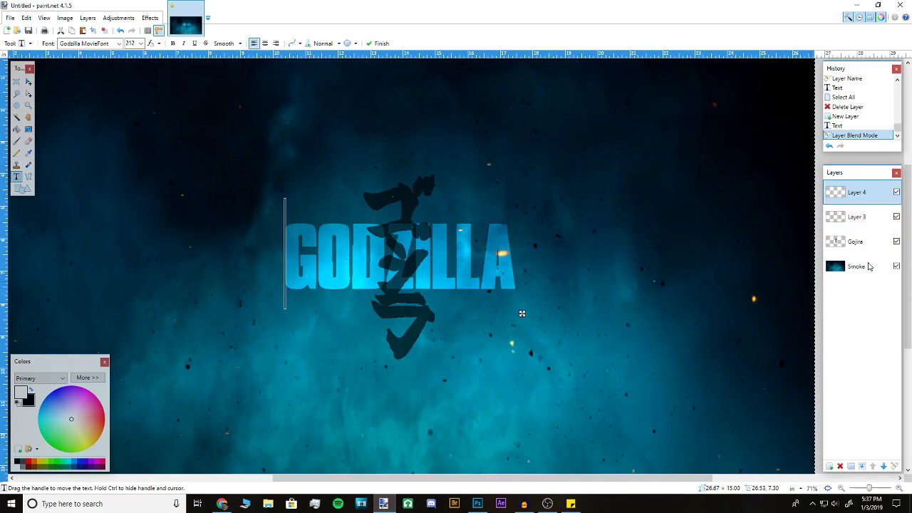
Toggle the Smoke layer, move Layer 3 above Layer 4, and delete it
click(896, 266)
click(897, 266)
drag(867, 218, 864, 202)
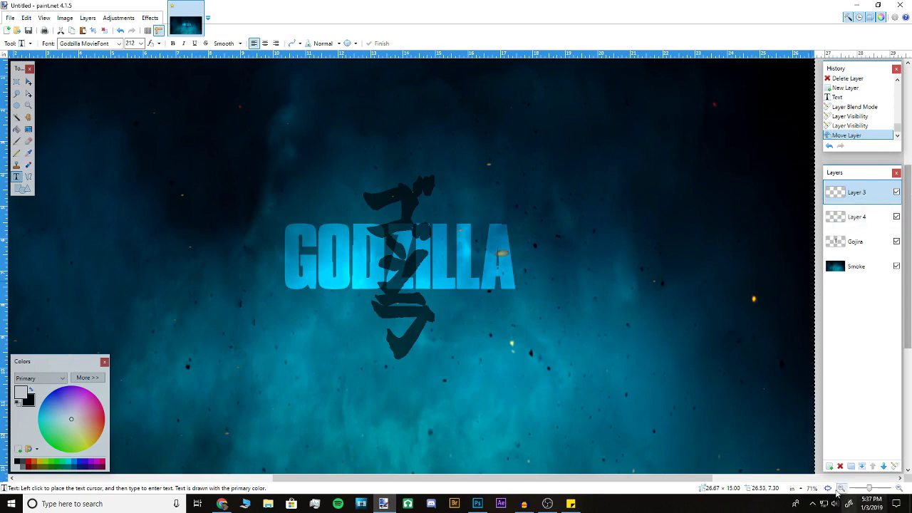
click(840, 466)
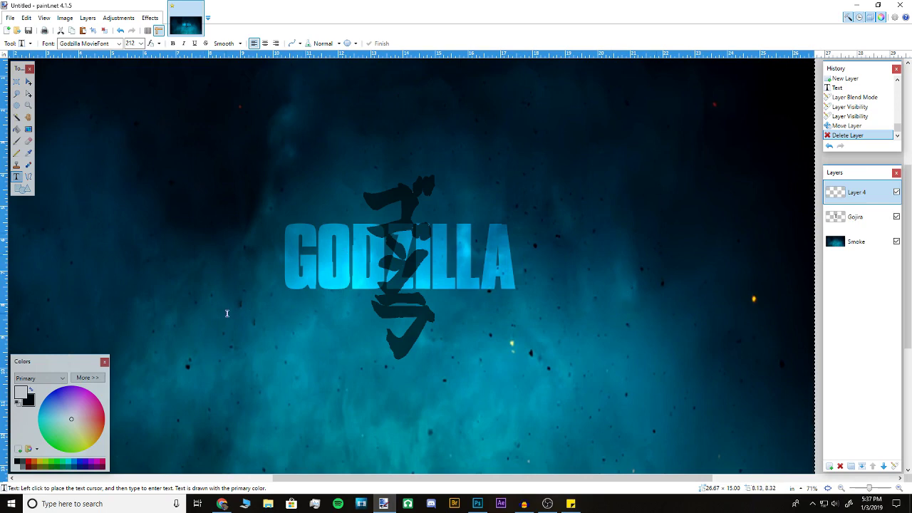
Place a text cursor below GODZILLA and pick the AMCAP Eternal font
click(268, 329)
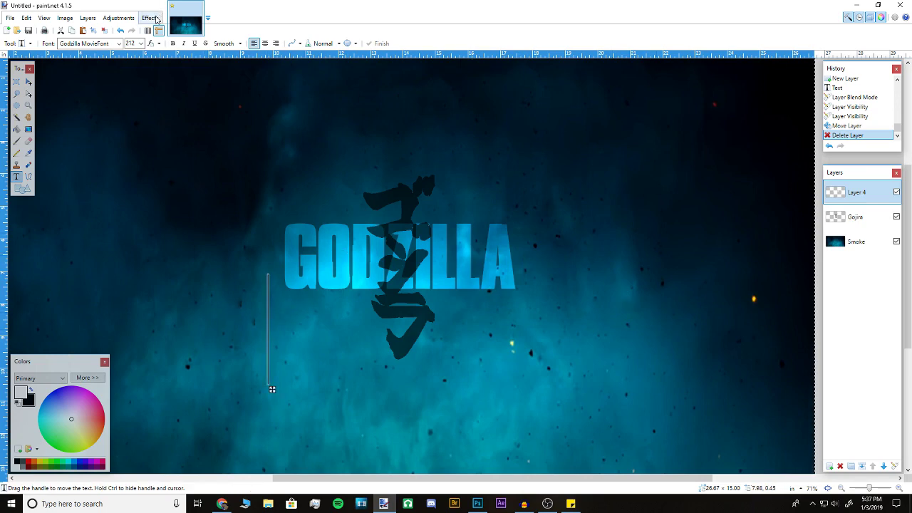
click(107, 43)
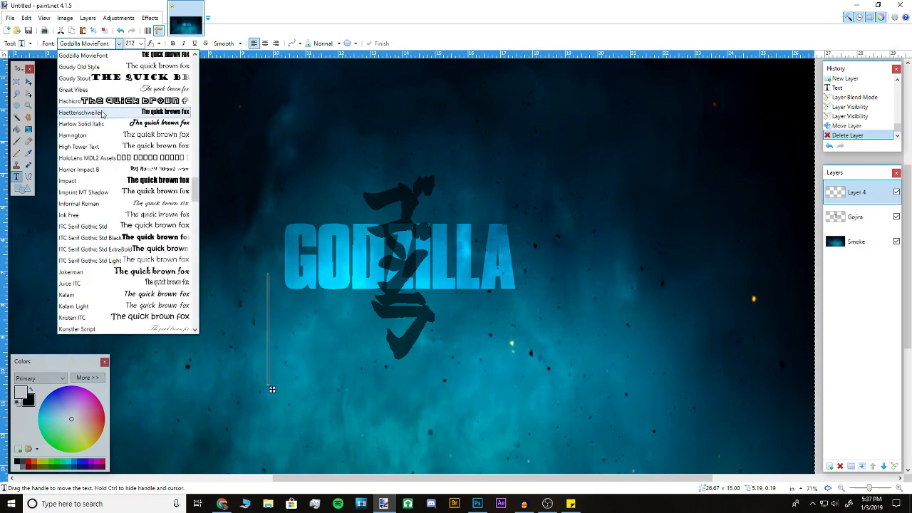
scroll(113, 111, up, 3)
scroll(113, 111, up, 3)
scroll(113, 111, up, 3)
scroll(107, 114, up, 3)
scroll(100, 120, up, 3)
scroll(98, 120, up, 3)
scroll(99, 119, up, 3)
scroll(99, 118, up, 3)
scroll(99, 118, up, 3)
scroll(99, 117, up, 2)
scroll(100, 119, up, 2)
scroll(106, 125, up, 2)
scroll(151, 148, up, 1)
scroll(151, 147, up, 1)
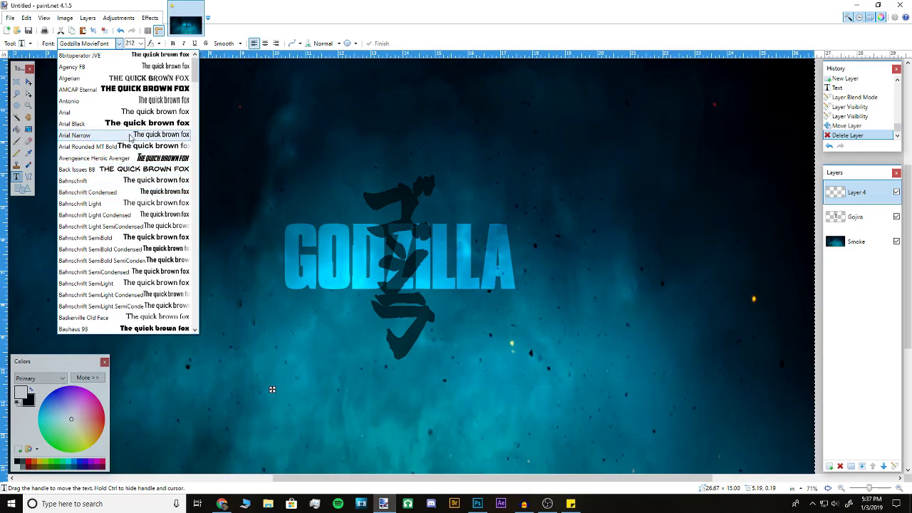
click(146, 89)
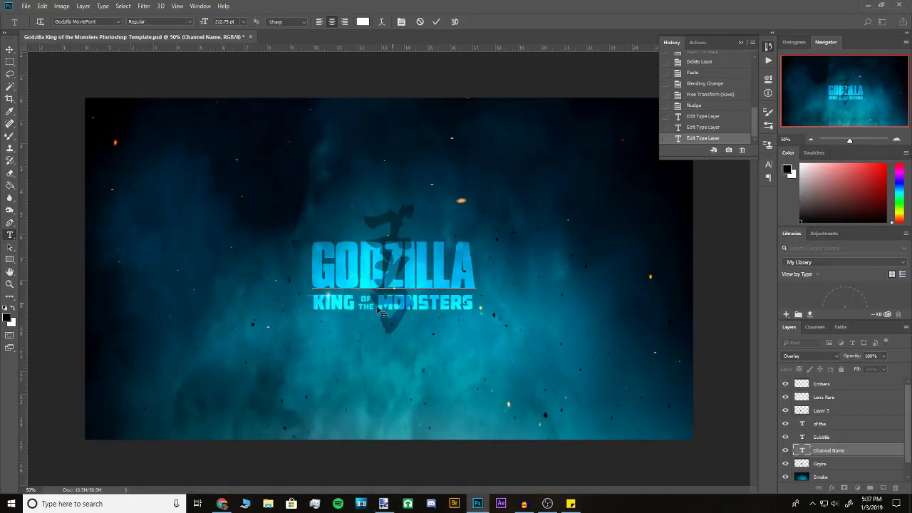
Commit the Photoshop title edit and inspect the subtitle's AMCAP Eternal ~63 pt font
key(ctrl+Return)
click(415, 307)
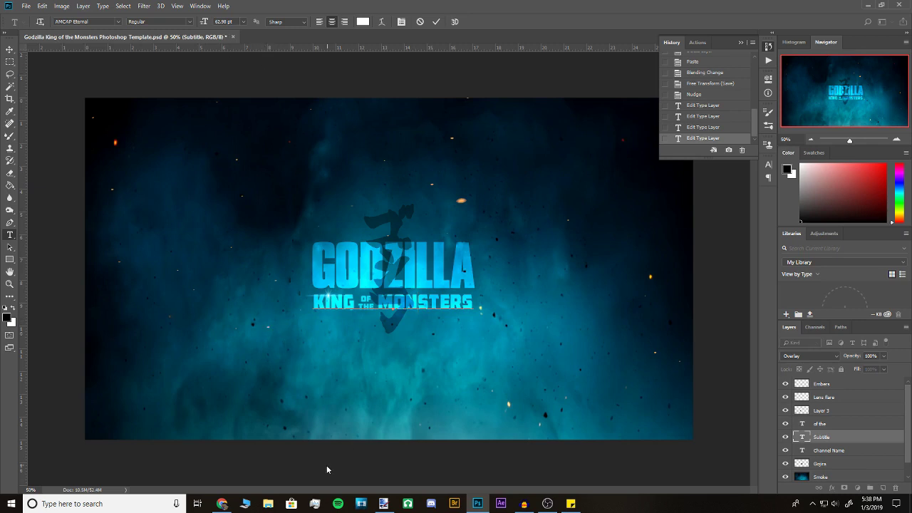
click(383, 504)
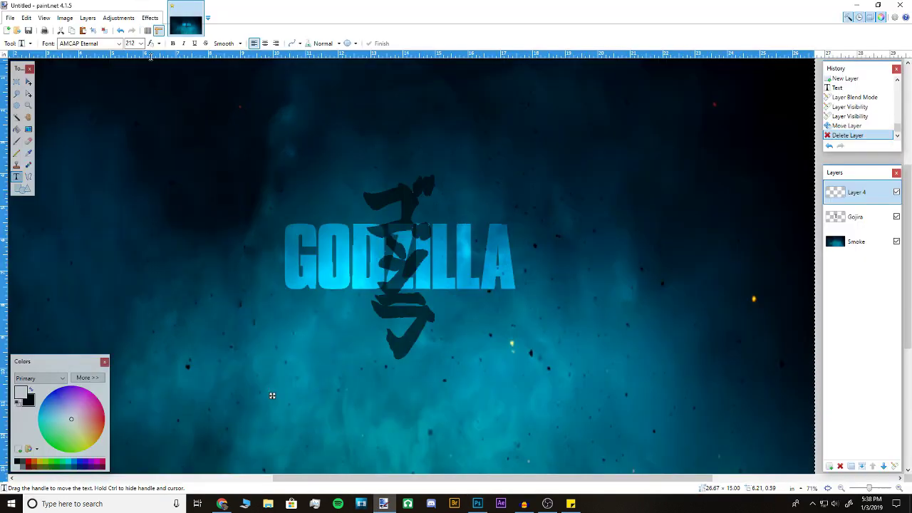
click(132, 44)
text(K)
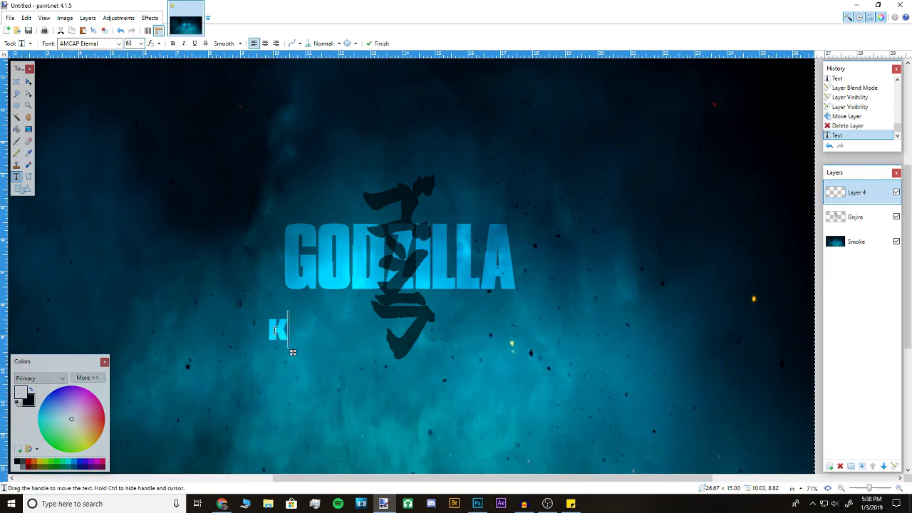
text(ING OF T)
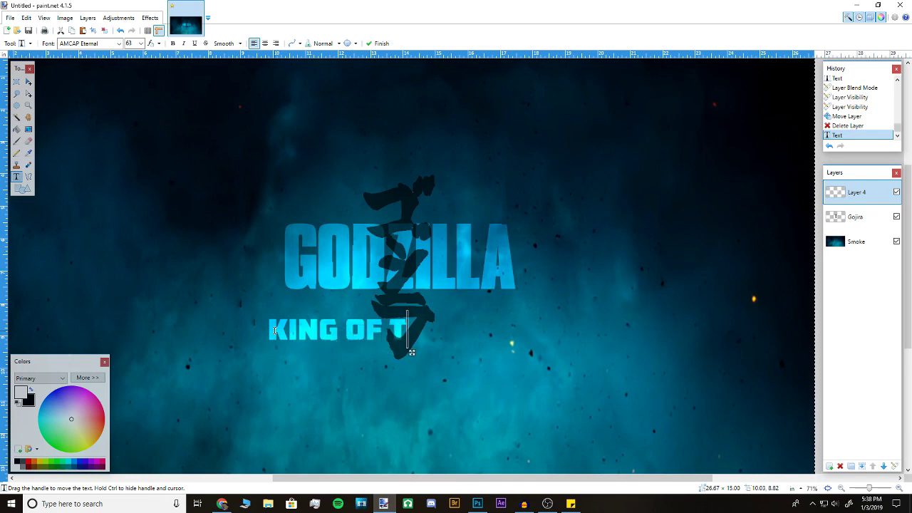
text(HR)
key(BackSpace)
key(BackSpace)
text(HE)
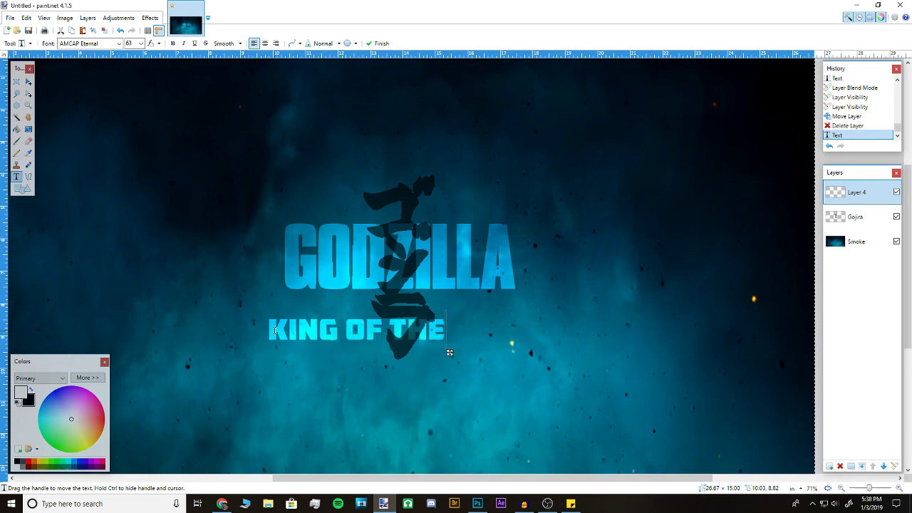
text(-)
key(BackSpace)
key(BackSpace)
key(BackSpace)
key(BackSpace)
key(BackSpace)
key(BackSpace)
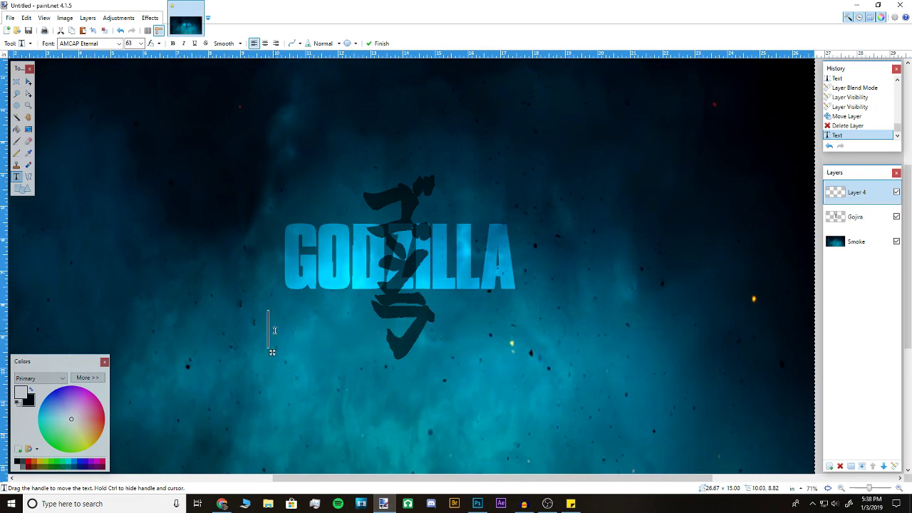
click(851, 466)
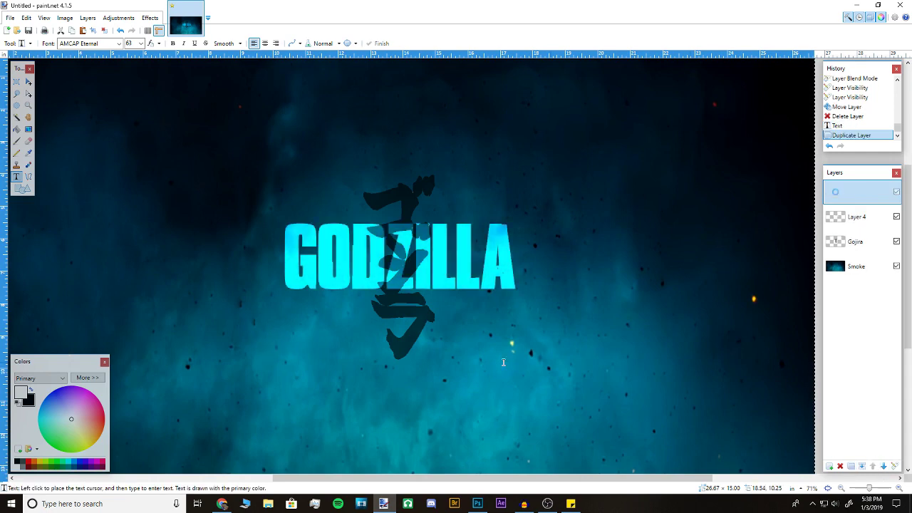
key(ctrl+z)
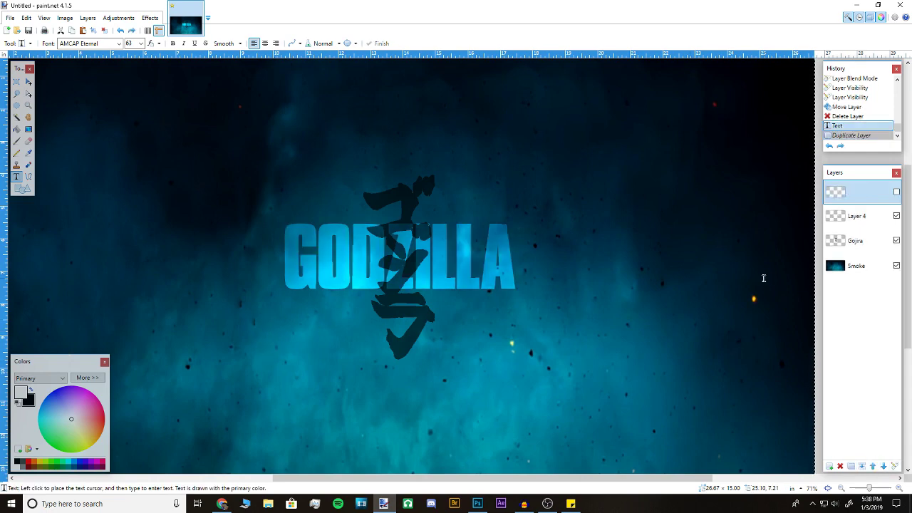
click(854, 466)
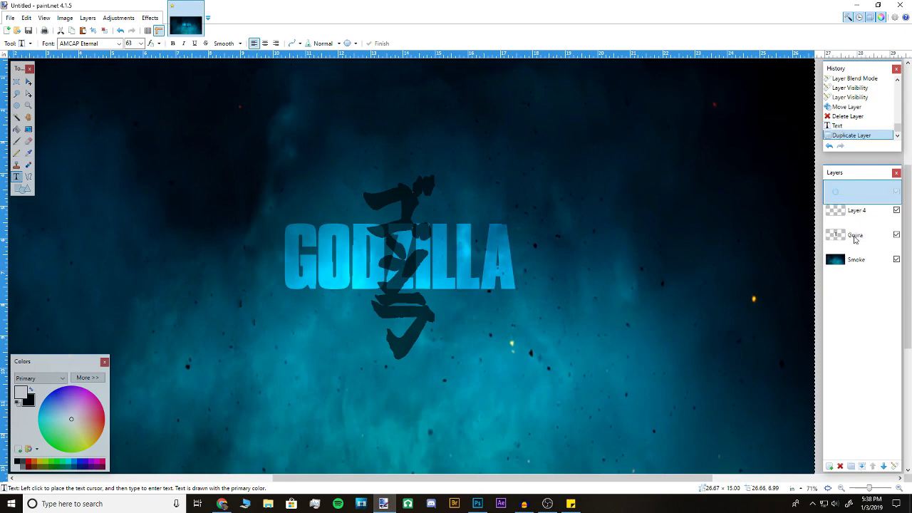
click(896, 193)
click(897, 194)
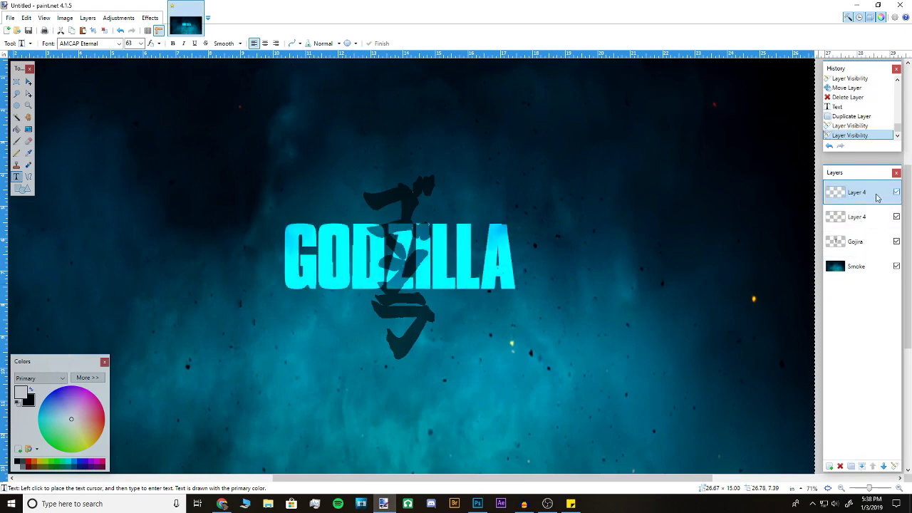
drag(875, 198, 874, 214)
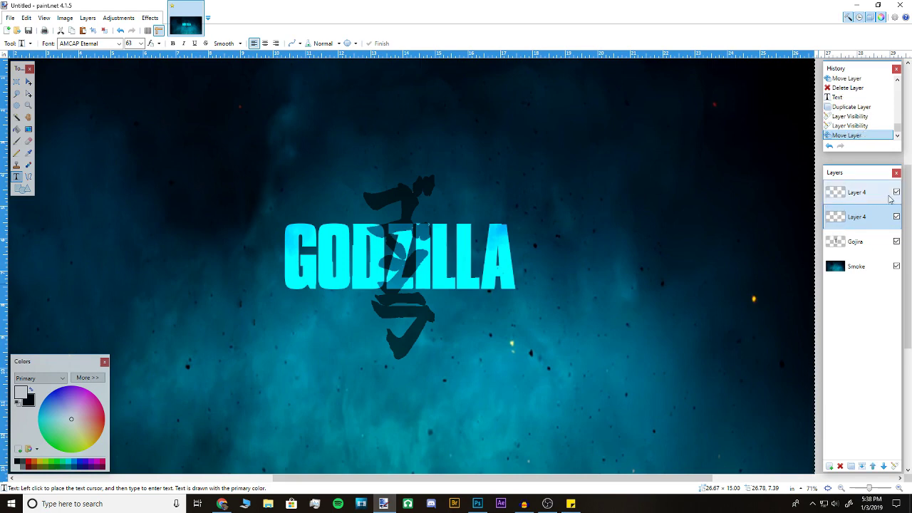
click(896, 193)
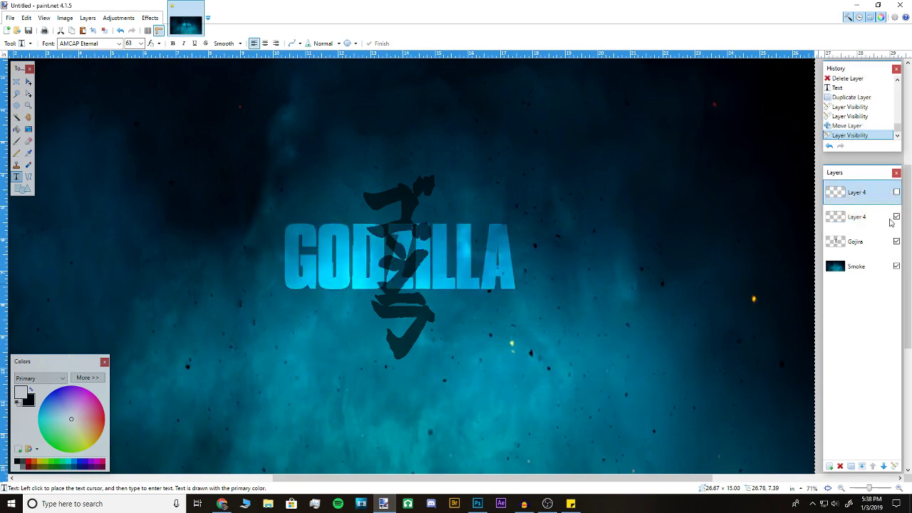
click(839, 466)
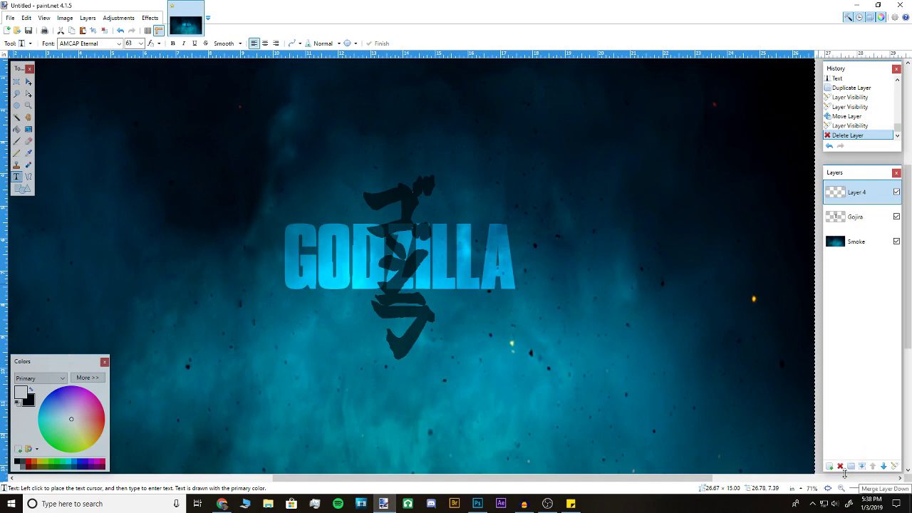
On a new layer, type the subtitle KING OF THE MONSTERS
click(829, 466)
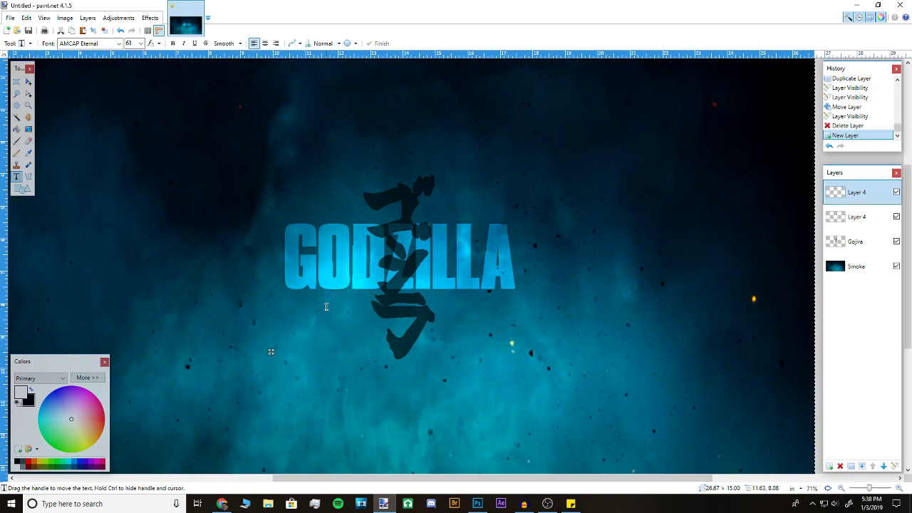
text(KING O)
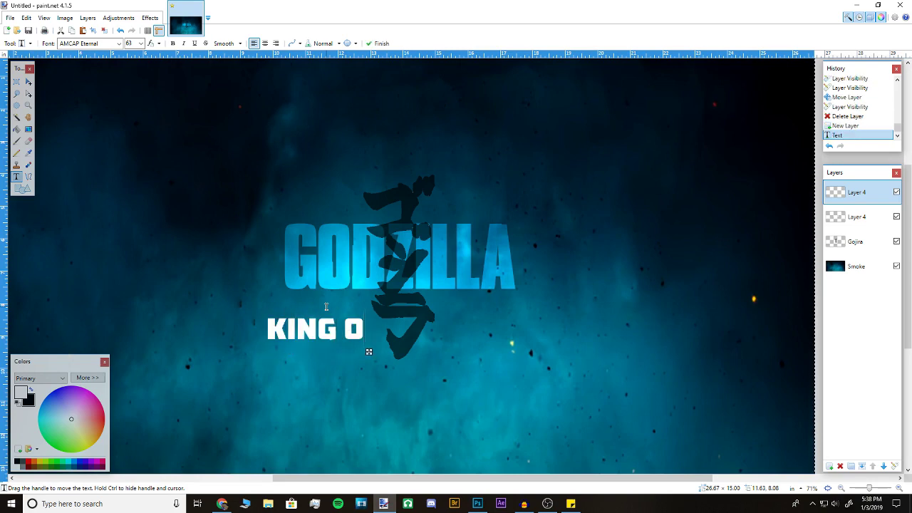
text(F THE )
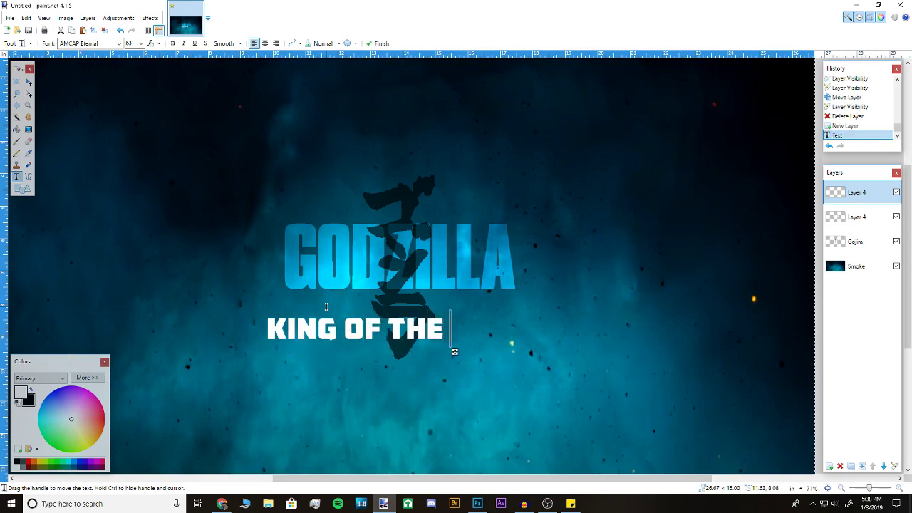
text(MONSZTER-)
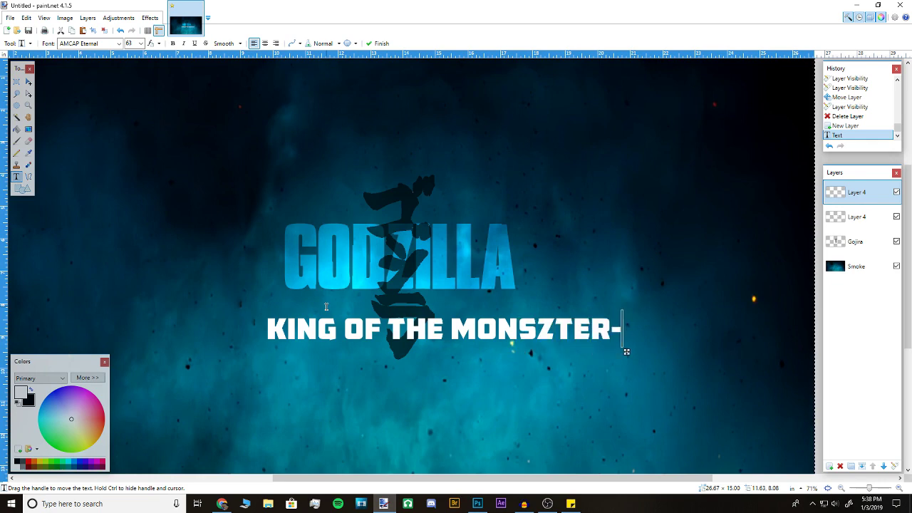
key(BackSpace)
key(BackSpace)
key(BackSpace)
key(BackSpace)
key(BackSpace)
text(TERS)
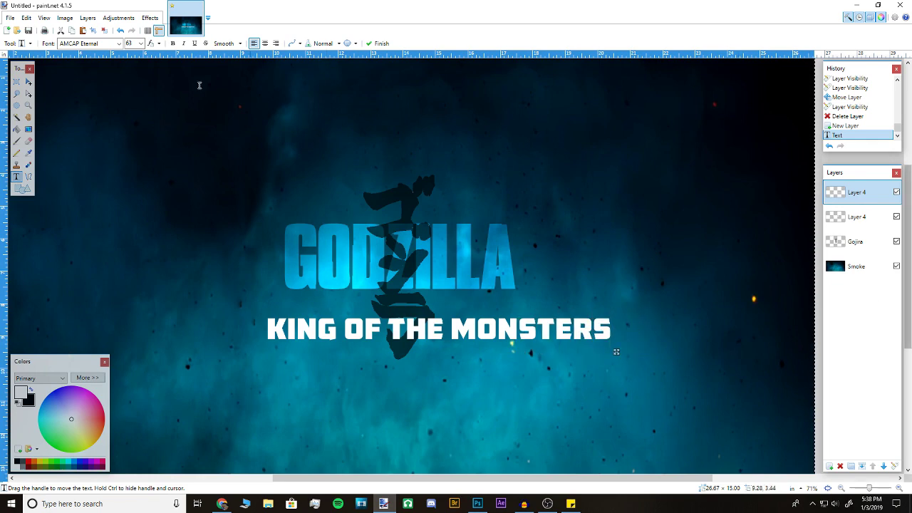
Select the subtitle, resize and move it beneath GODZILLA, then deselect
click(17, 81)
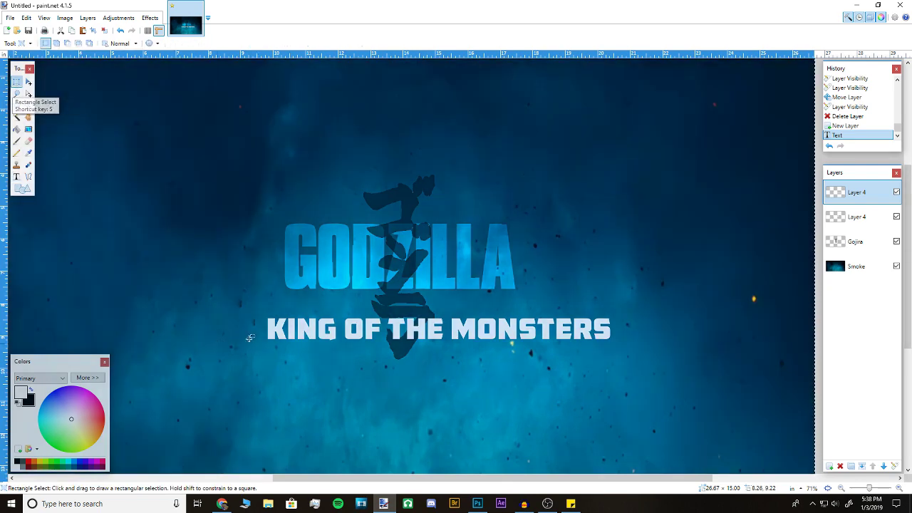
drag(254, 308, 627, 353)
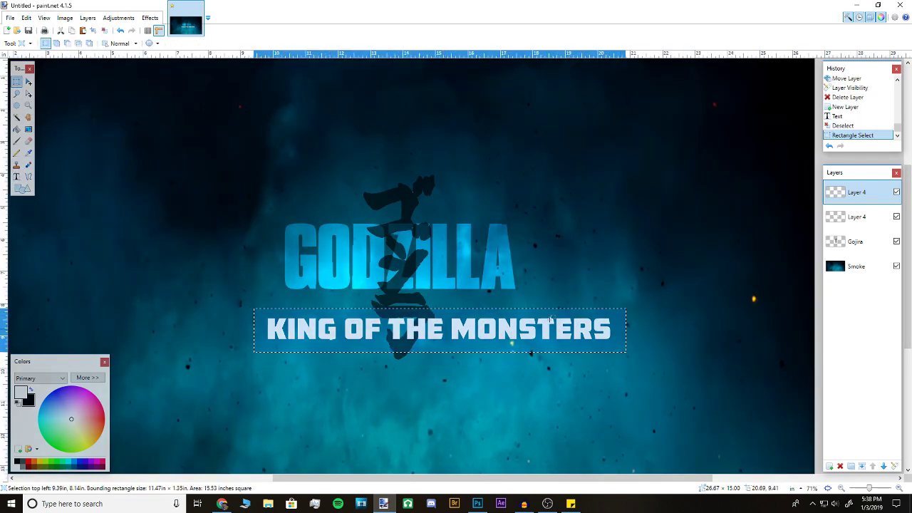
click(29, 81)
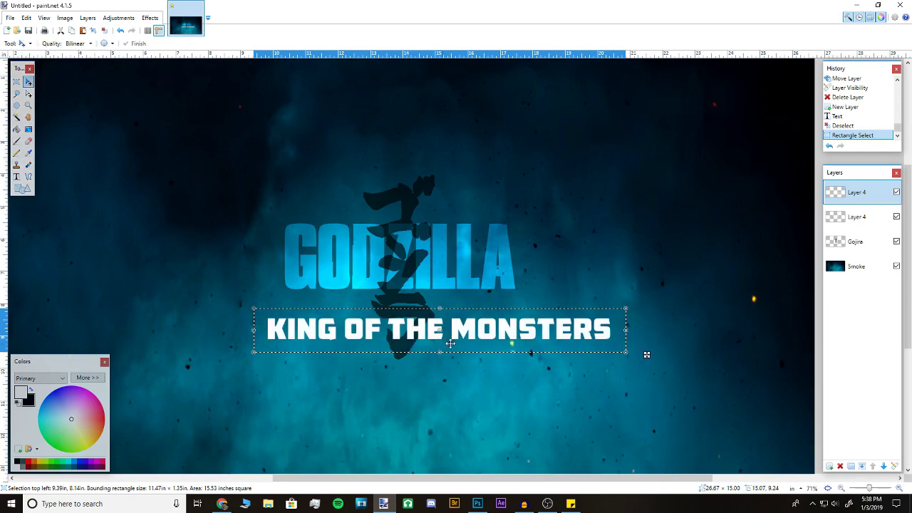
mouse_move(635, 349)
mouse_down()
mouse_move(654, 327)
mouse_move(527, 323)
mouse_up()
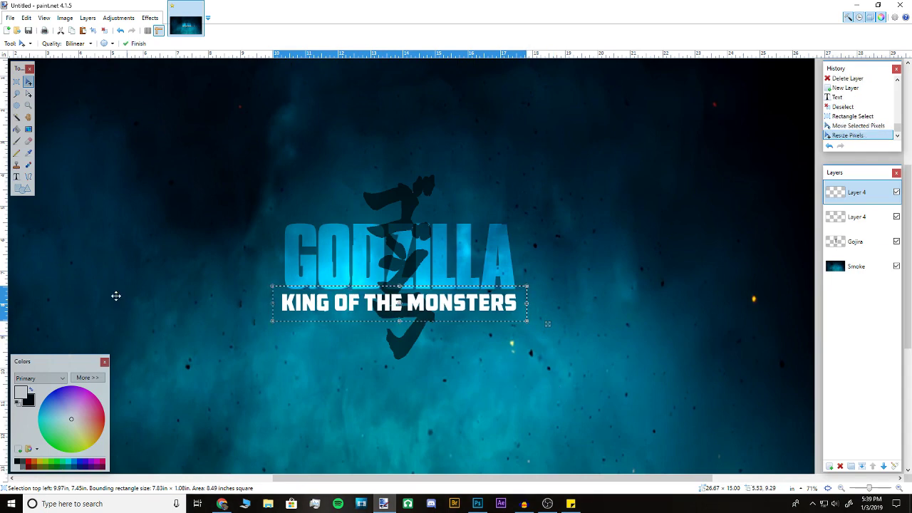
click(16, 81)
click(303, 396)
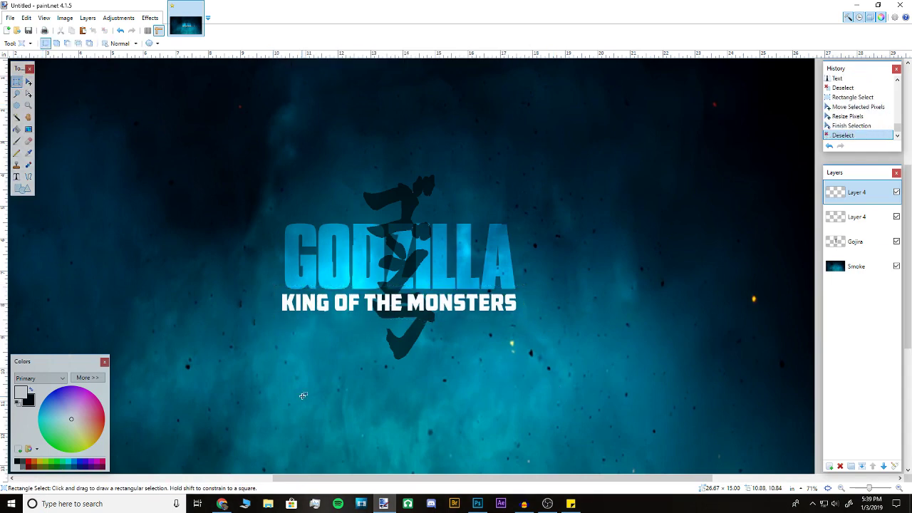
Set the KING OF THE MONSTERS layer's blending mode to Overlay
click(895, 466)
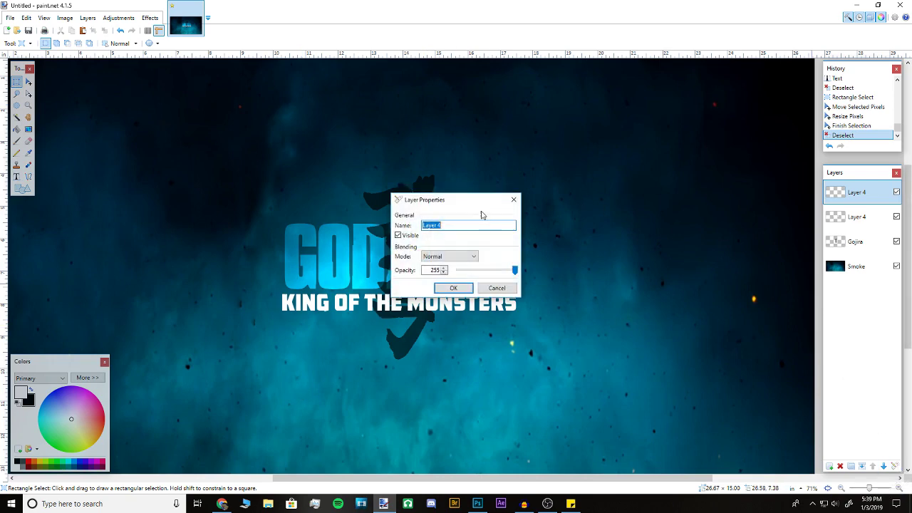
click(450, 256)
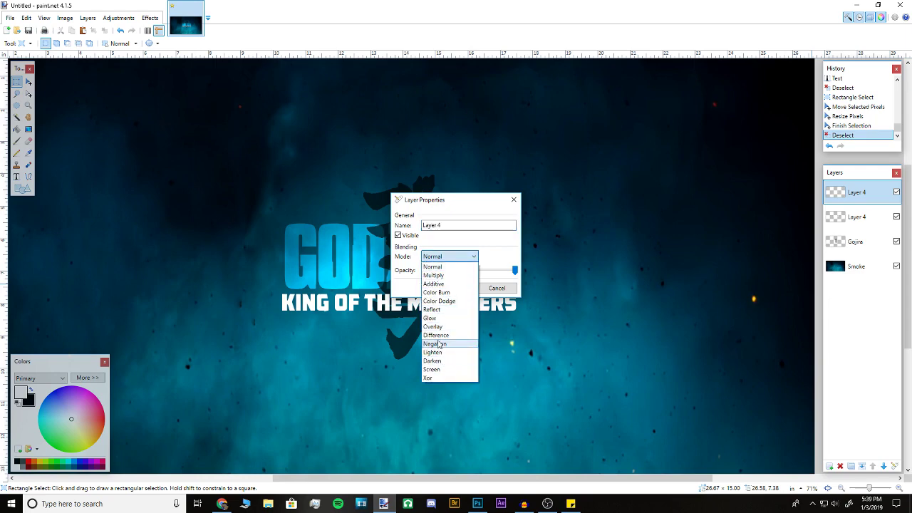
click(436, 326)
click(456, 288)
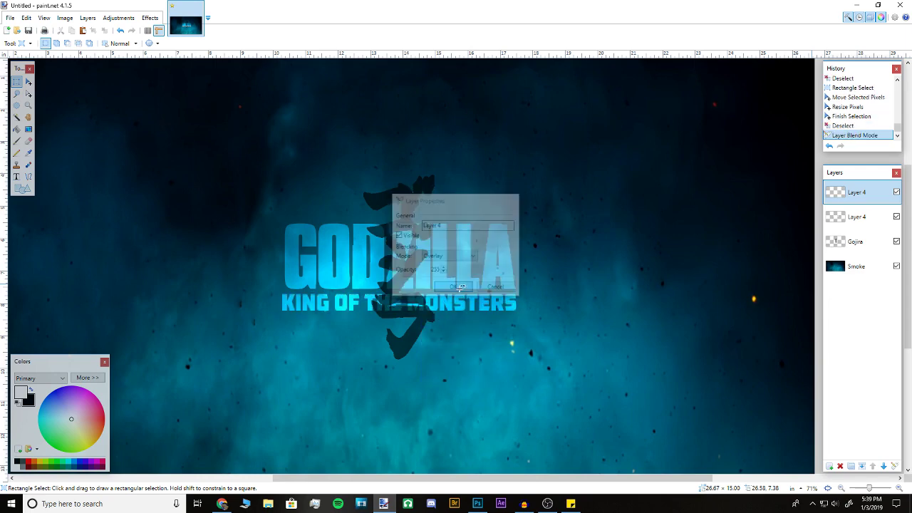